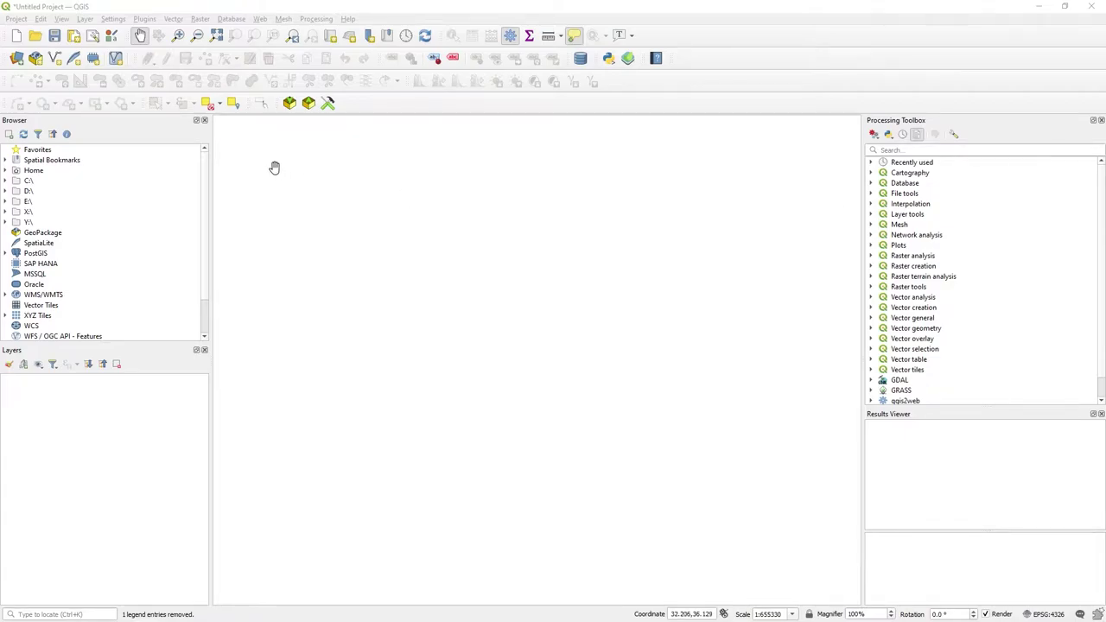
Check the QGIS version (3.18.0-Zürich) in Help > About, then close the dialog.
click(102, 8)
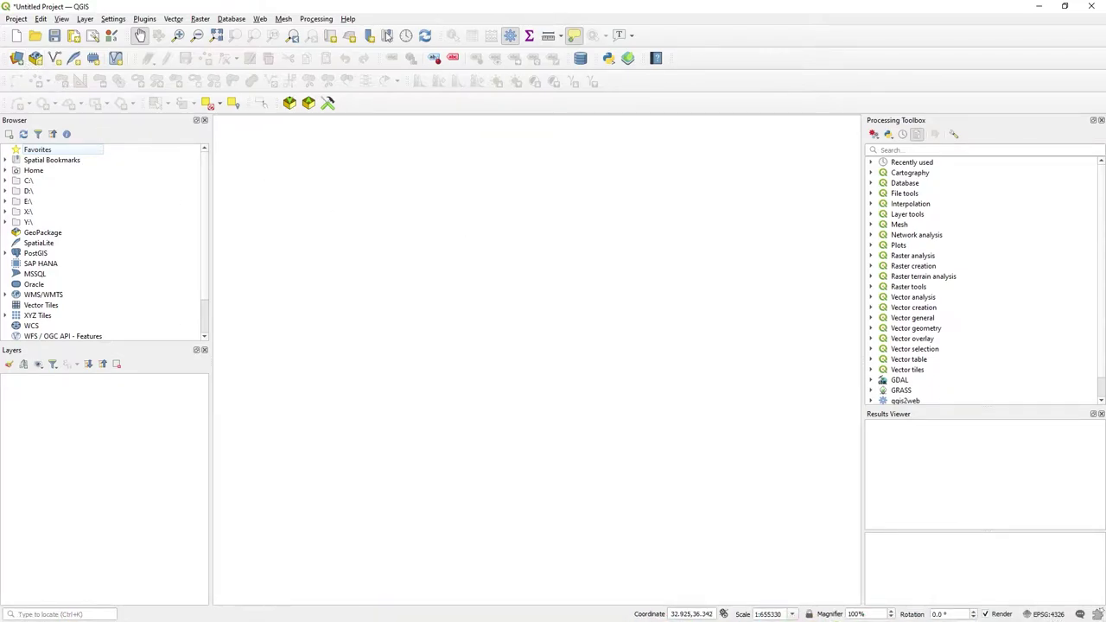
click(347, 18)
click(388, 130)
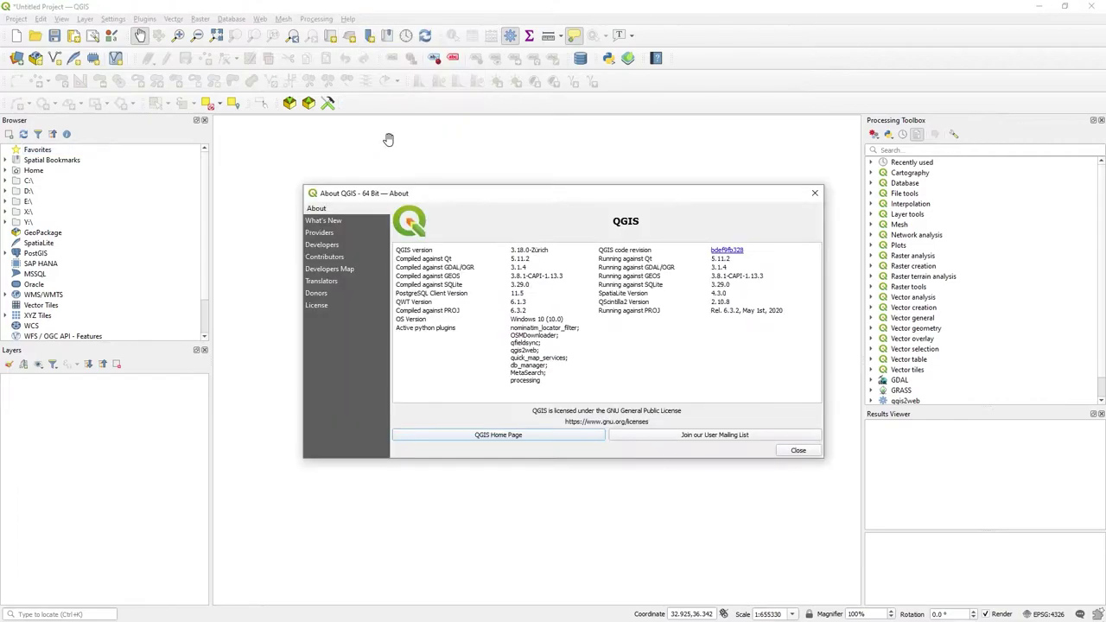
click(799, 450)
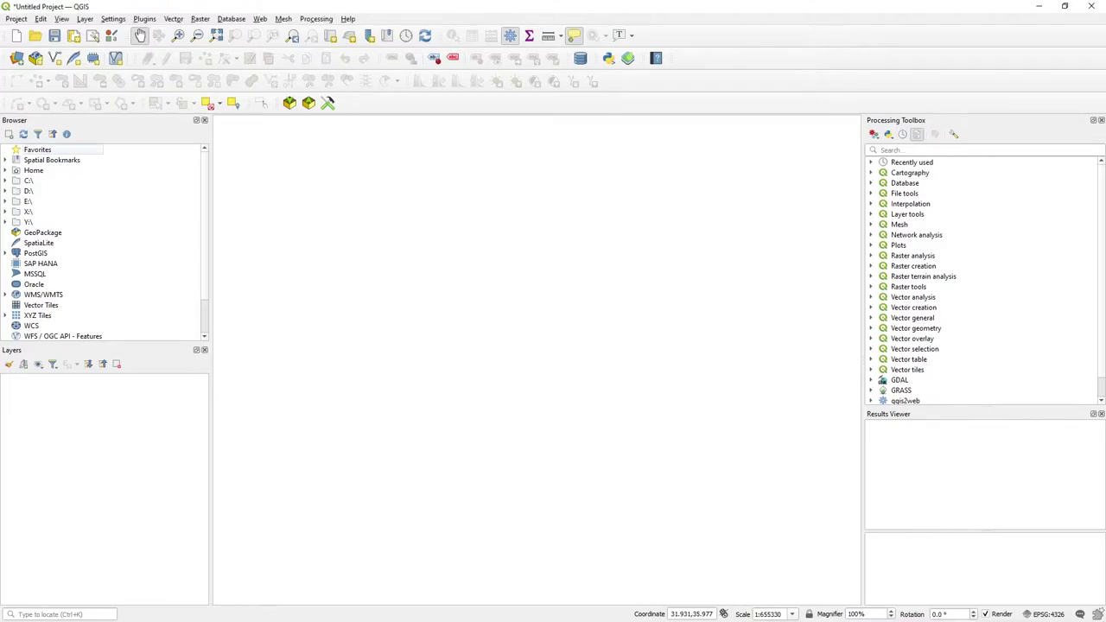
click(16, 57)
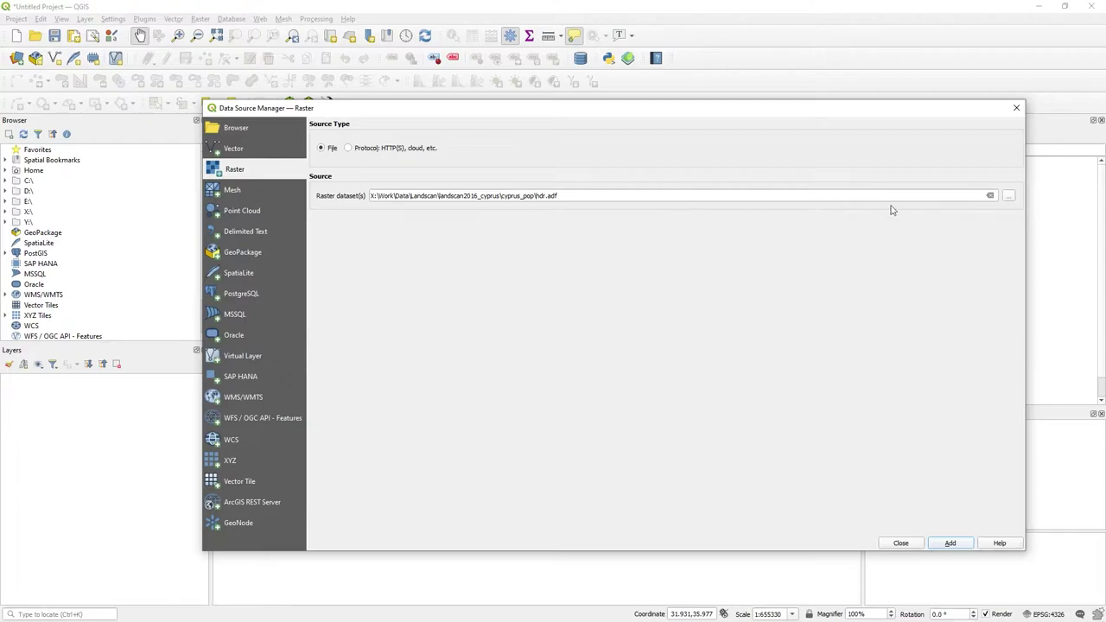
click(1009, 197)
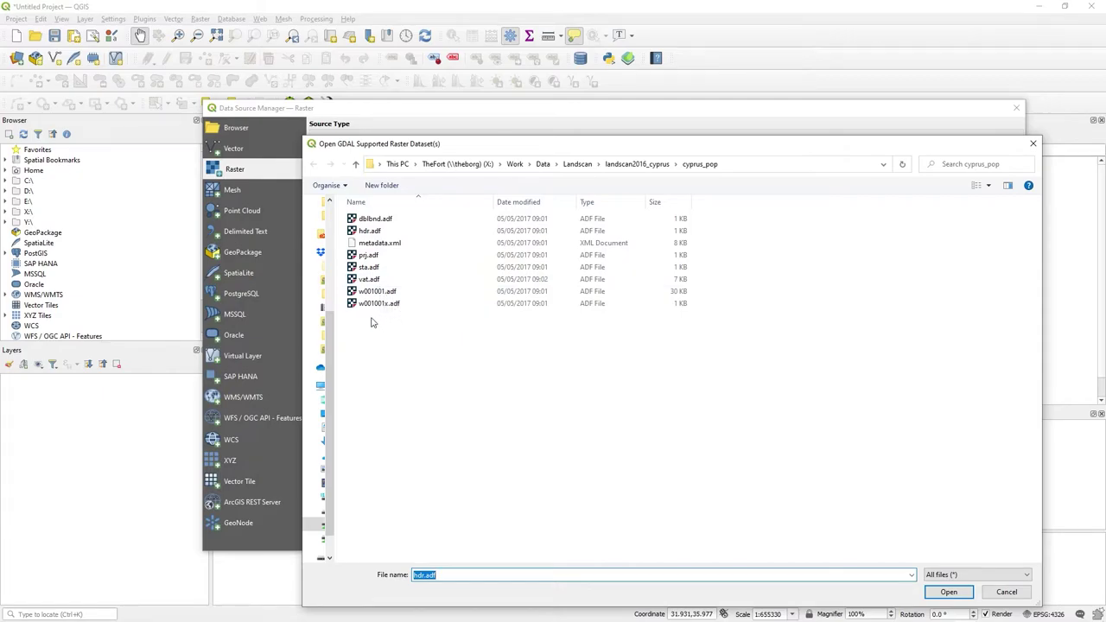
click(653, 165)
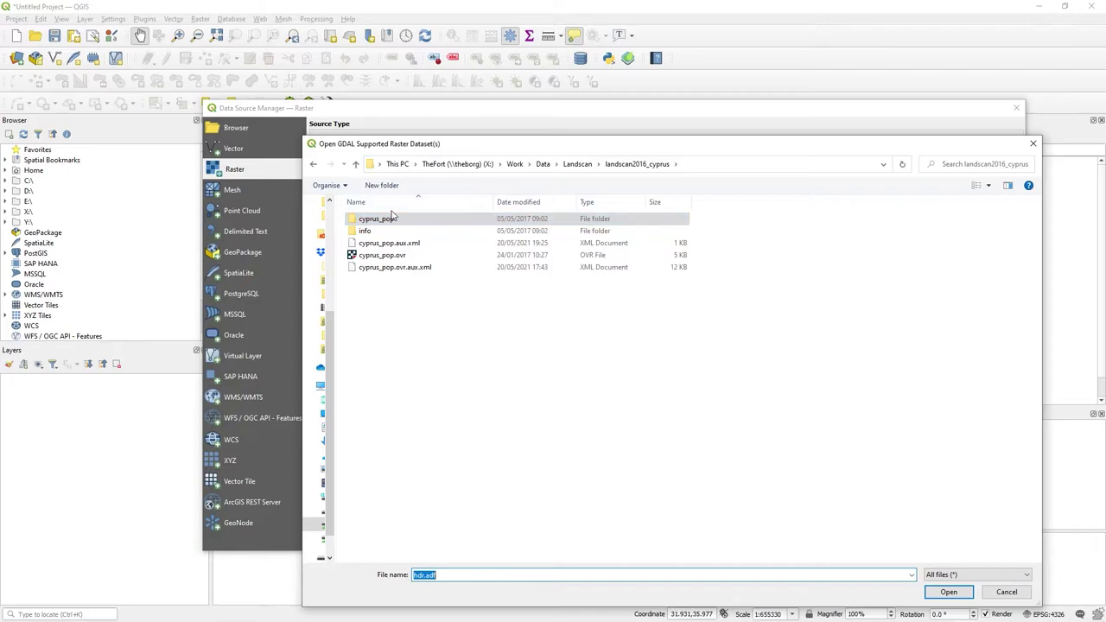
double_click(393, 222)
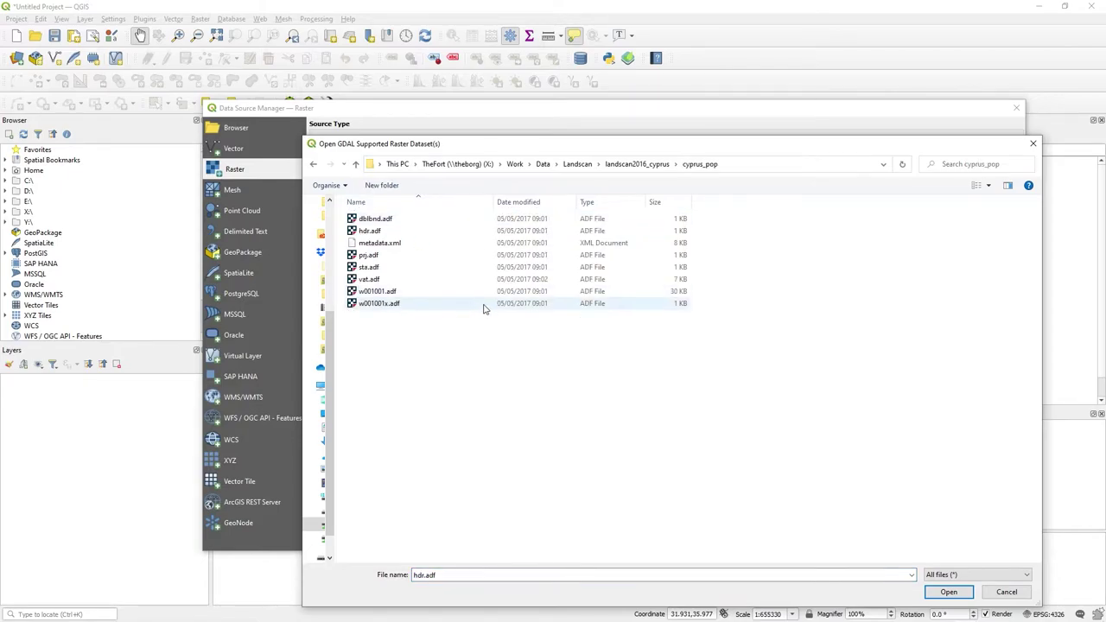
click(370, 235)
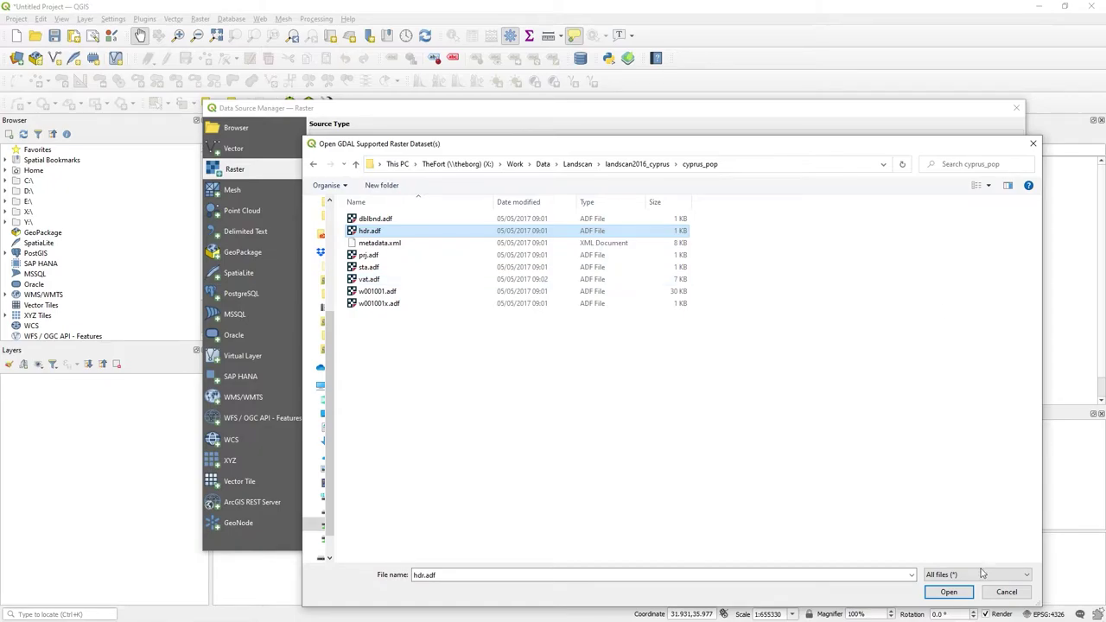
click(947, 592)
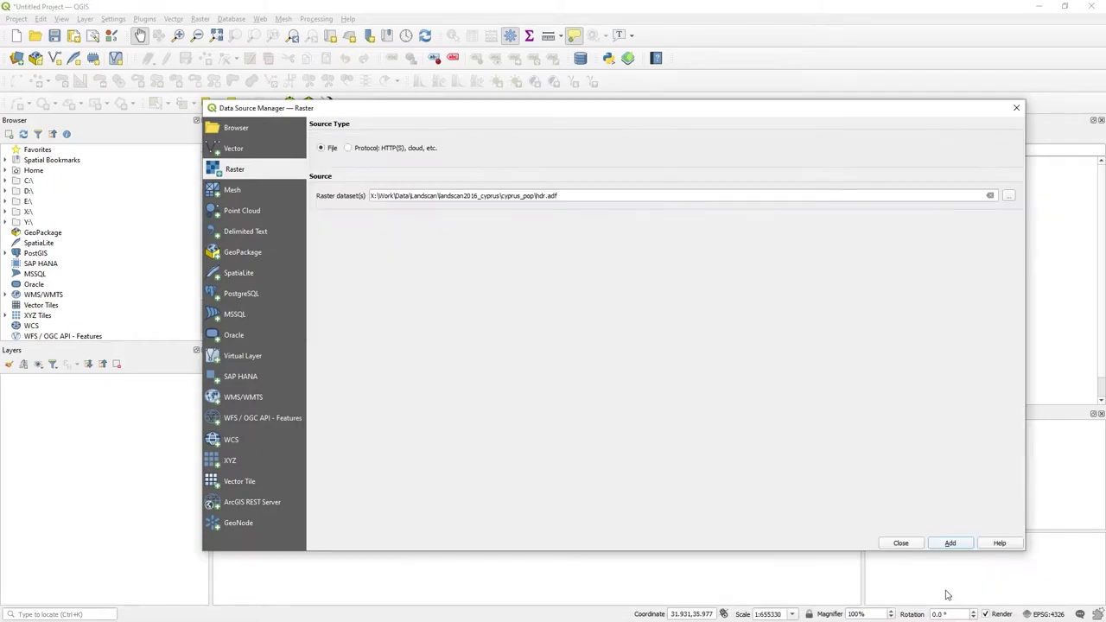
Add the cyprus_pop raster to the map and frame the whole island of Cyprus.
click(944, 543)
click(902, 544)
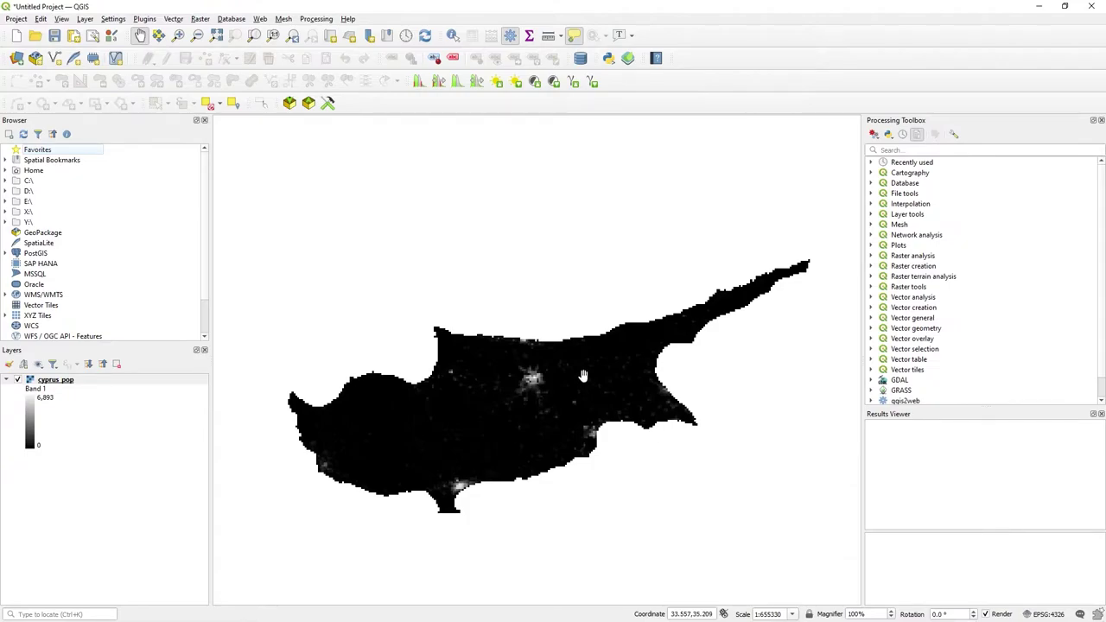
mouse_move(583, 379)
mouse_down()
mouse_move(581, 329)
mouse_move(592, 367)
mouse_up()
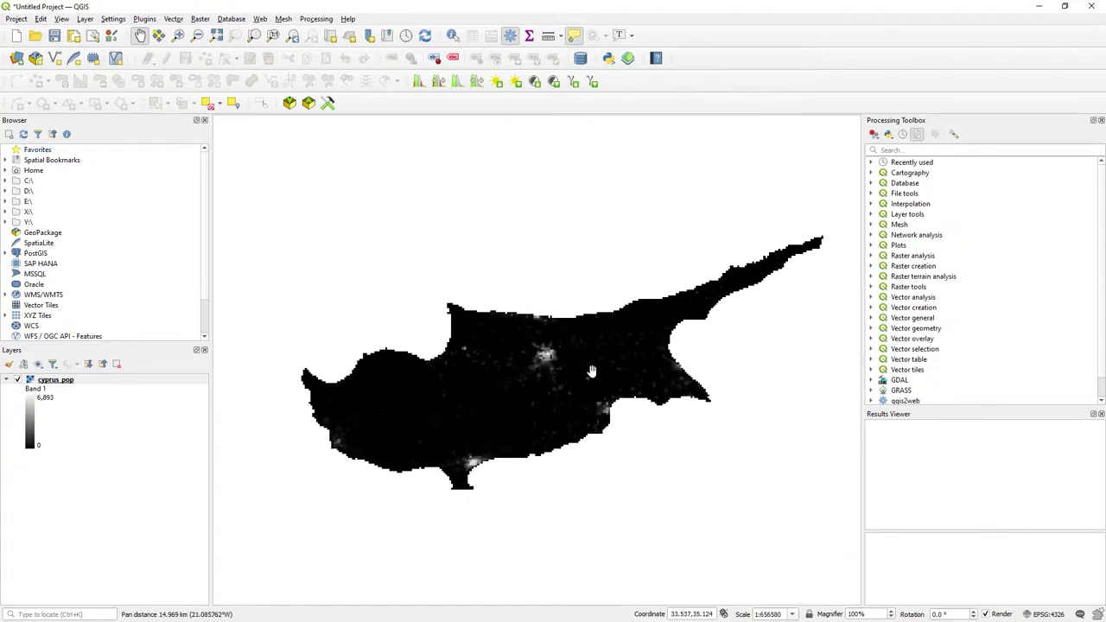
scroll(591, 372, up, 2)
scroll(592, 372, down, 2)
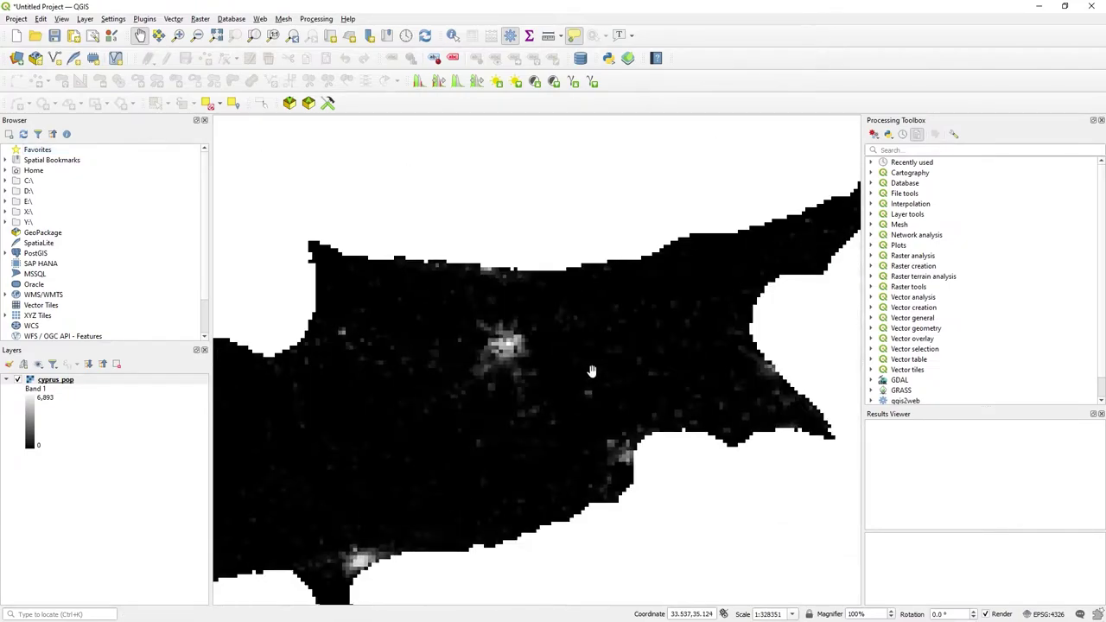
drag(575, 380, 560, 373)
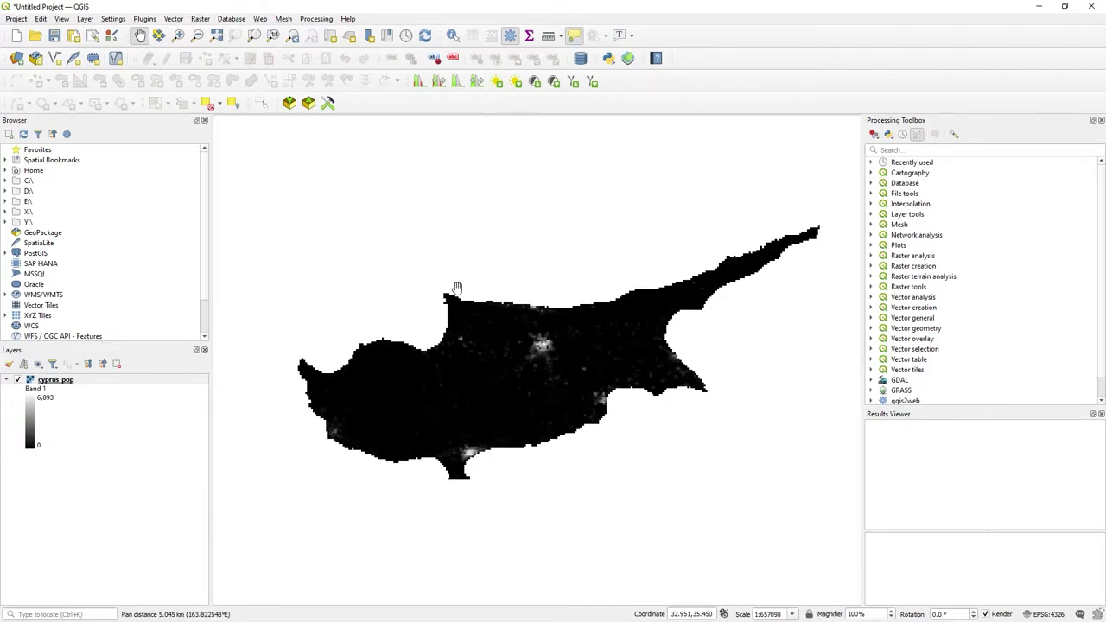
scroll(457, 289, up, 1)
drag(526, 468, 538, 308)
scroll(508, 336, down, 1)
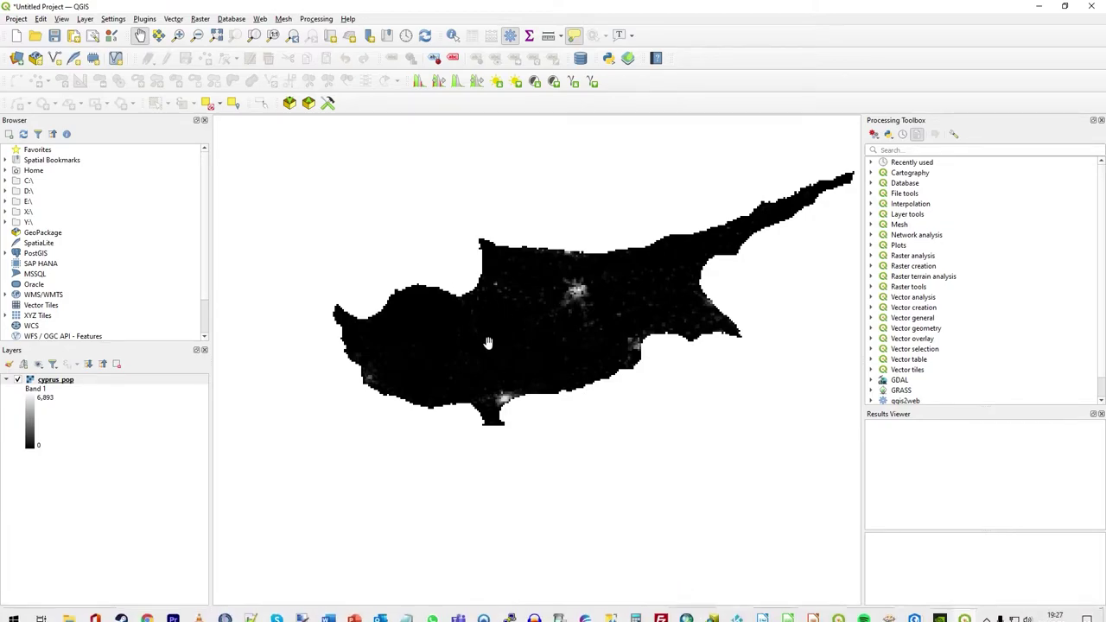
drag(484, 344, 477, 383)
scroll(89, 312, down, 1)
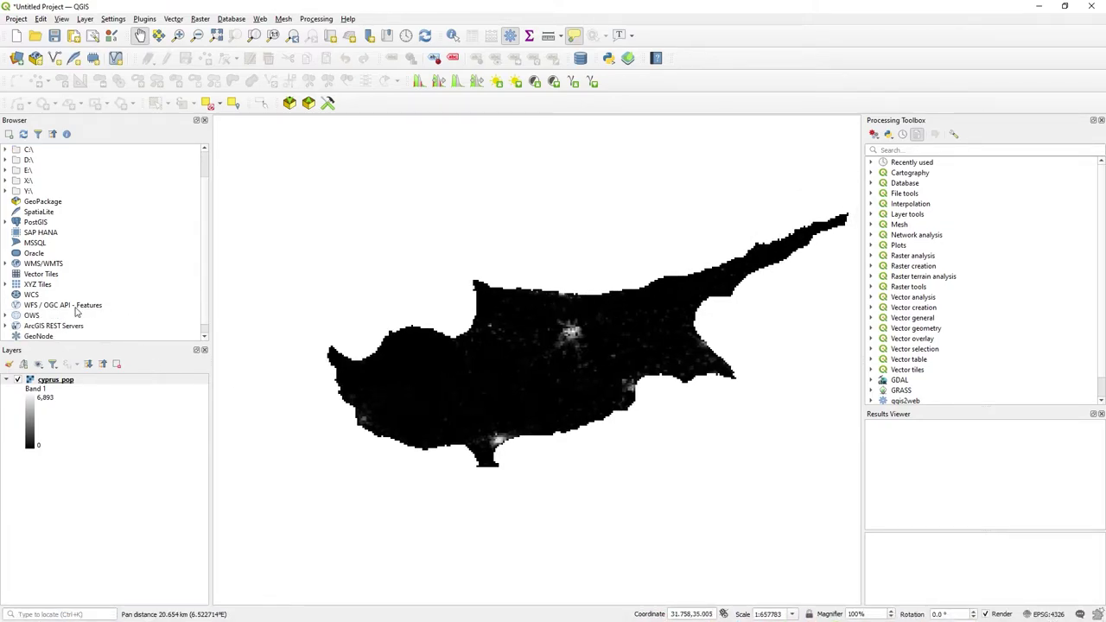
Add the Orbis Colour XYZ basemap and place it beneath the cyprus_pop raster.
click(6, 284)
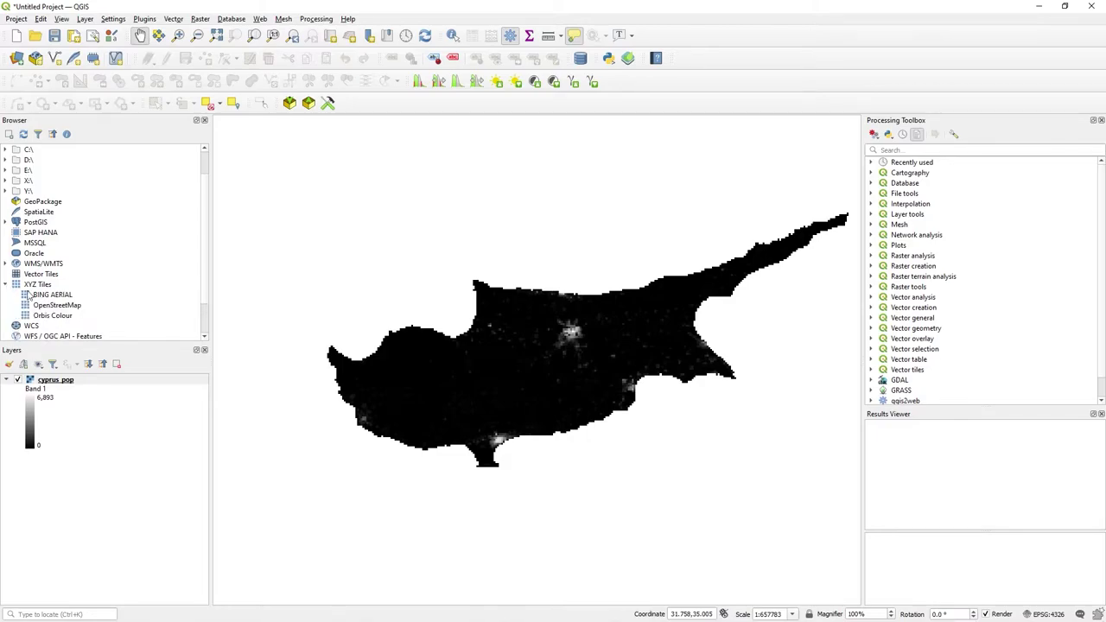
double_click(53, 316)
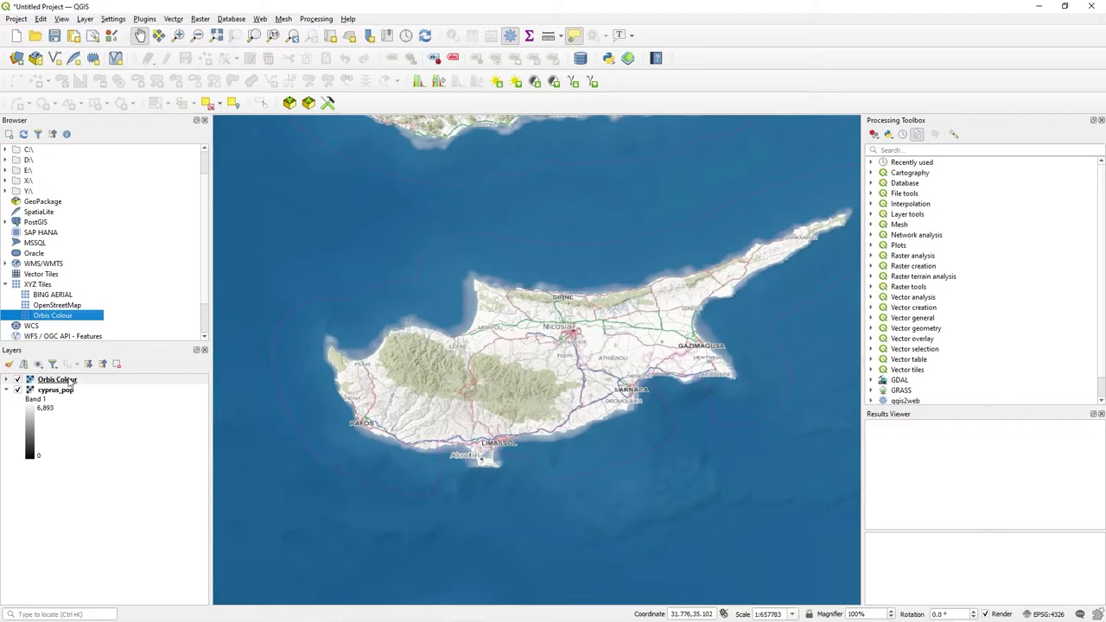
mouse_move(69, 381)
mouse_down()
mouse_move(71, 411)
mouse_move(59, 381)
mouse_up()
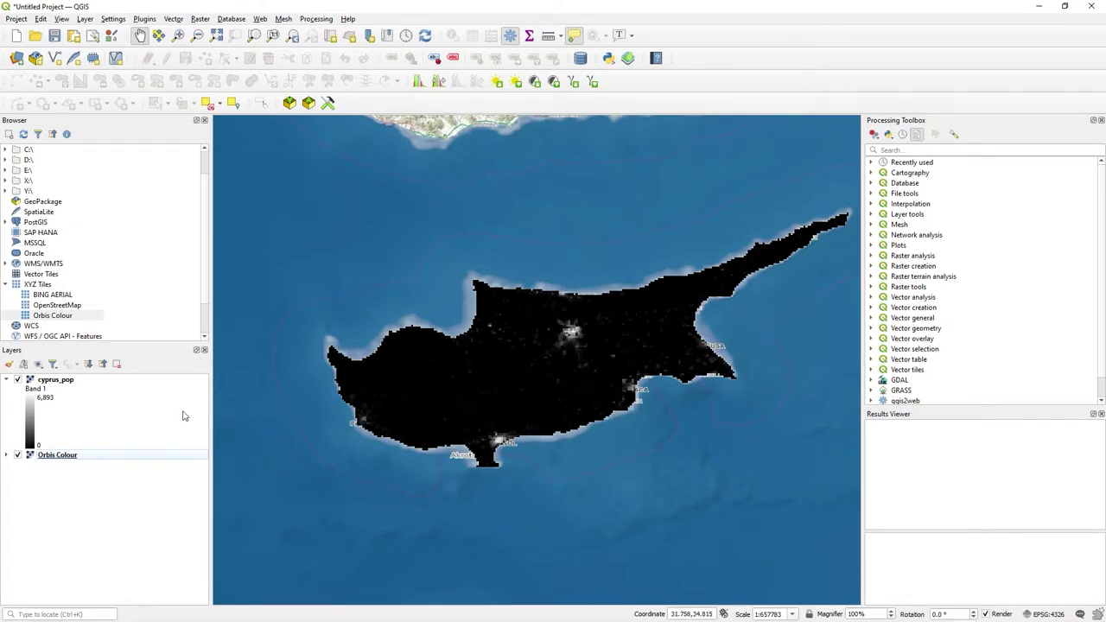
click(25, 383)
click(17, 379)
click(18, 379)
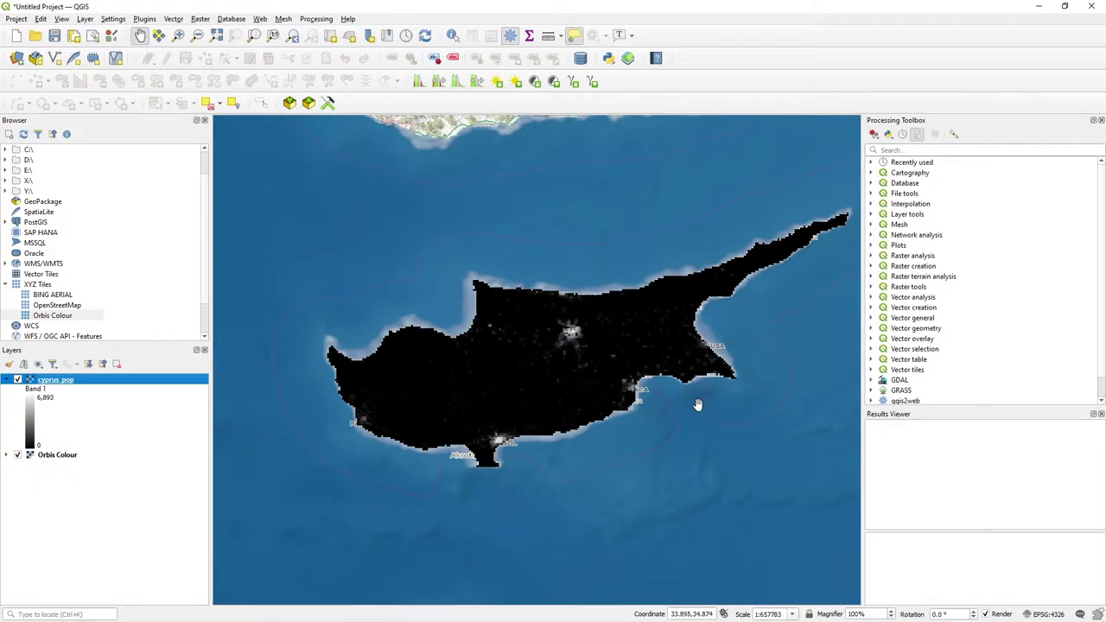
Start saving the cyprus_pop layer as a raster file, keeping GeoTIFF as the format.
right_click(67, 381)
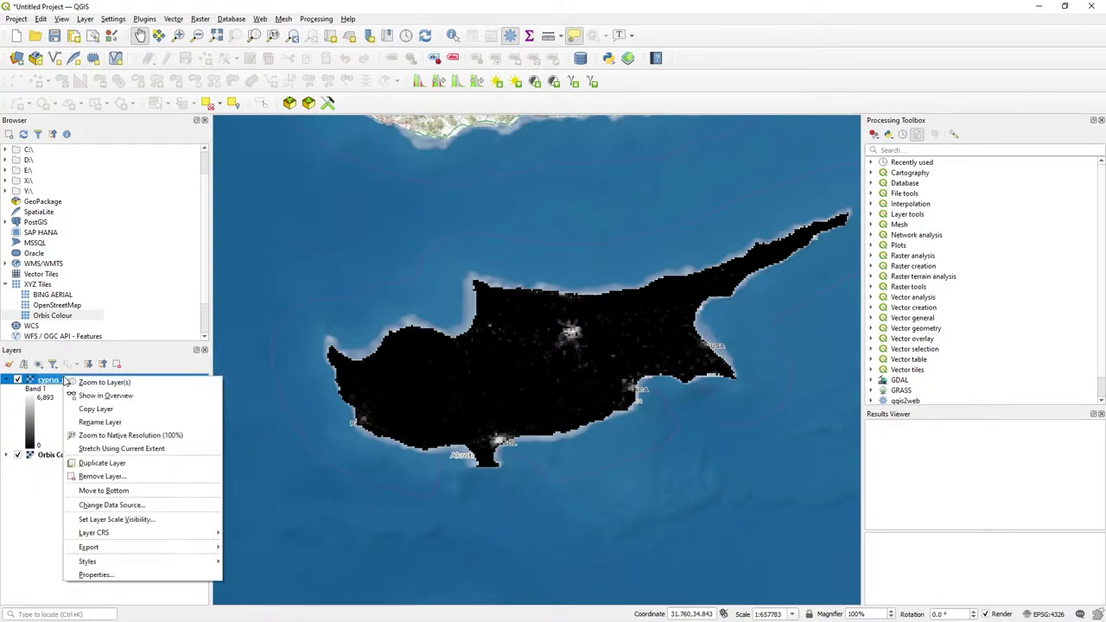
mouse_move(148, 549)
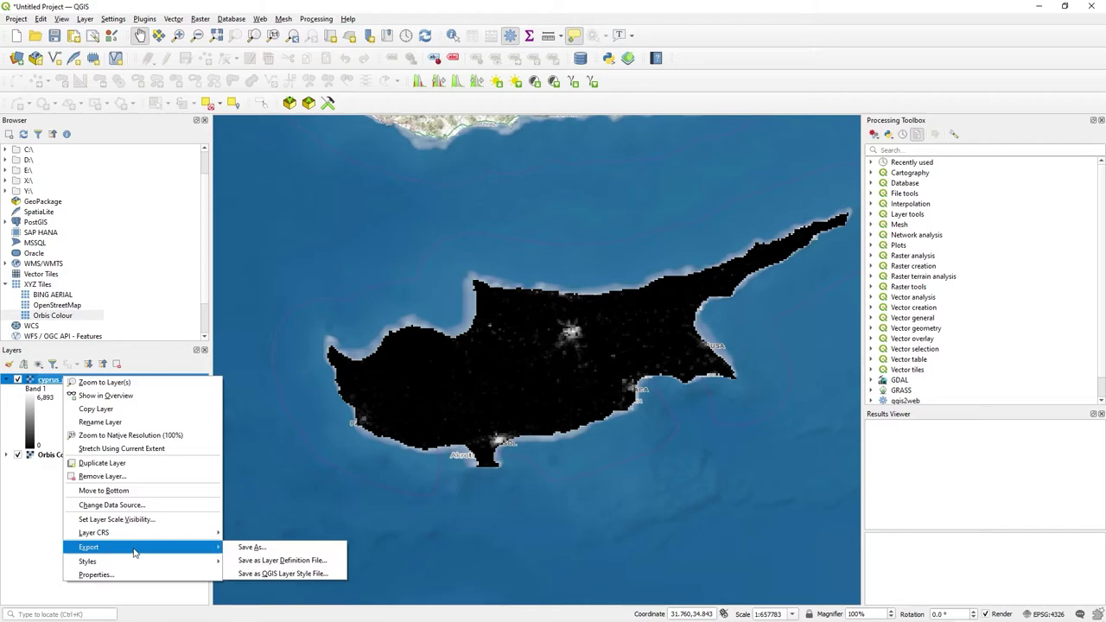
click(253, 547)
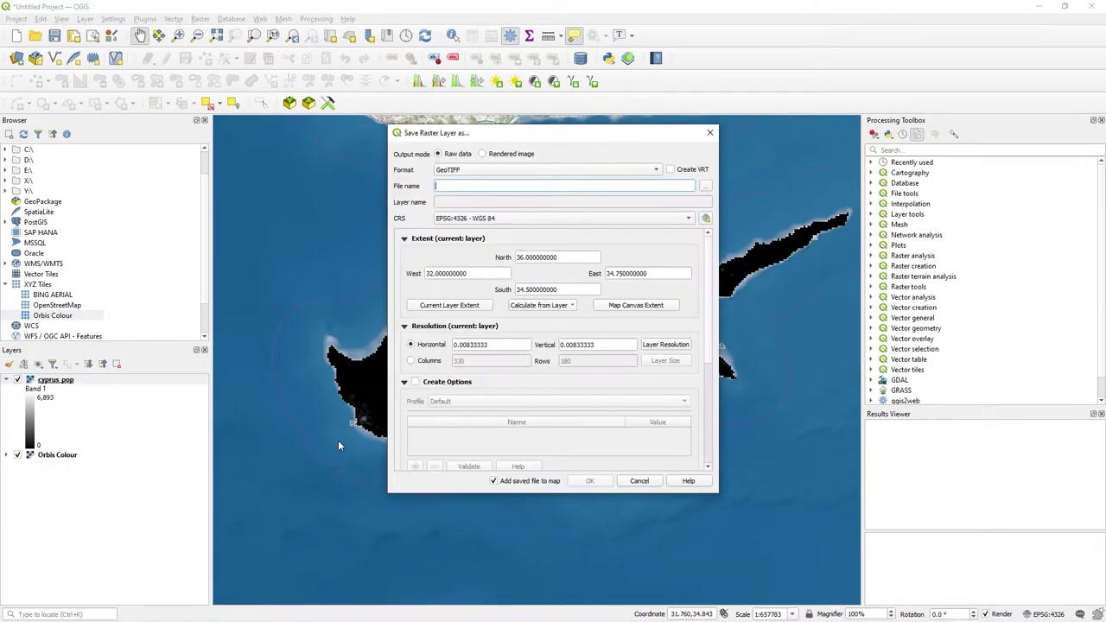
click(484, 172)
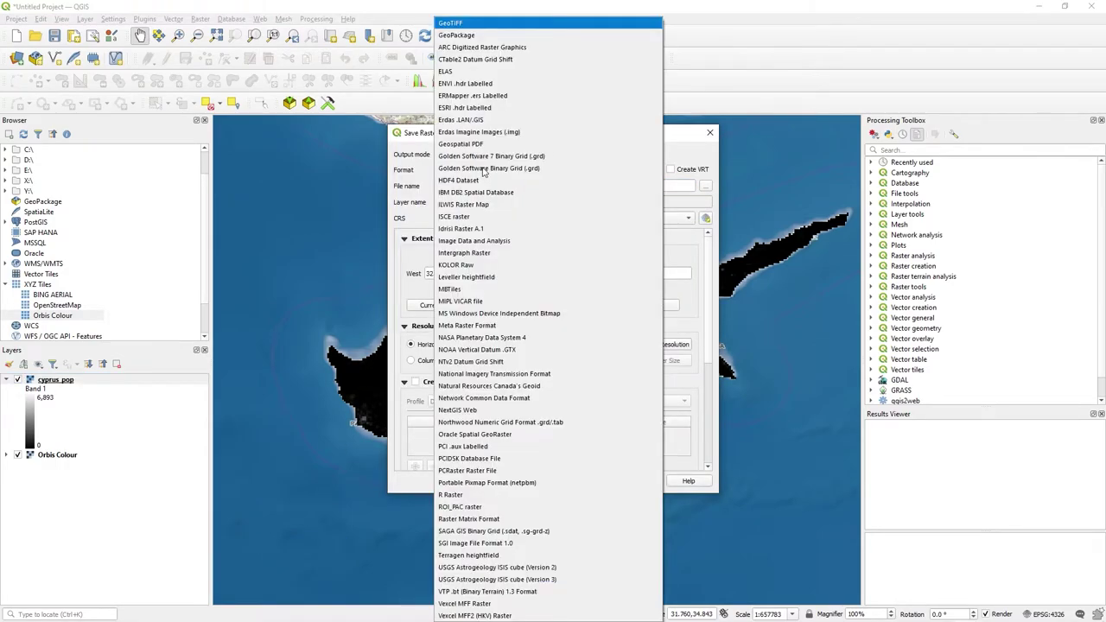
click(478, 23)
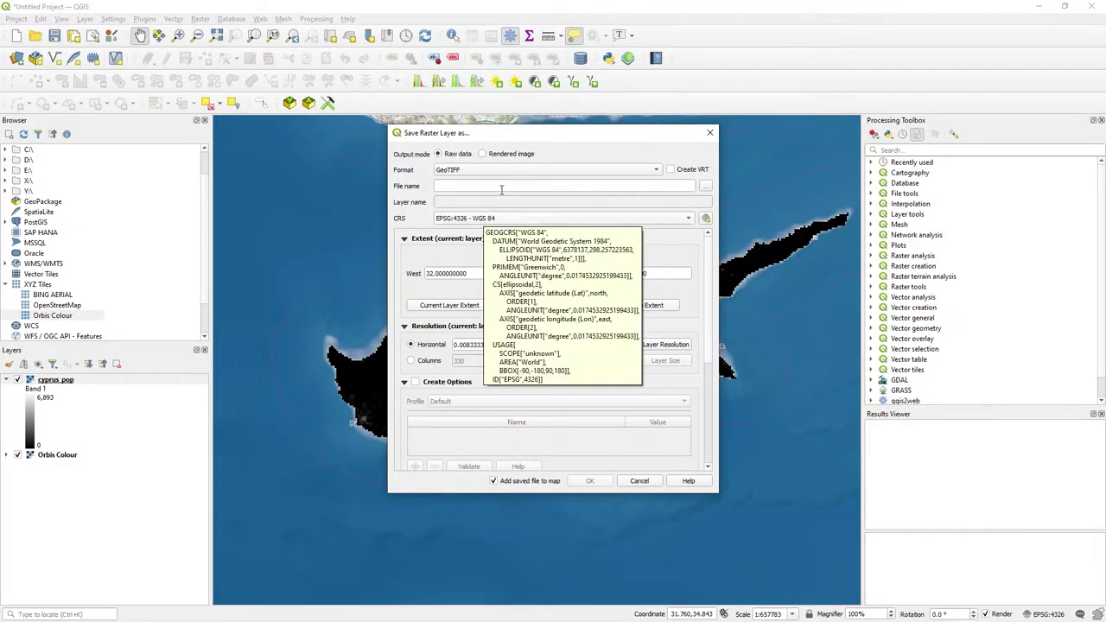
Set the output file to cyprus_from_qgis.tif in Landscan, confirming it may be overwritten.
click(709, 187)
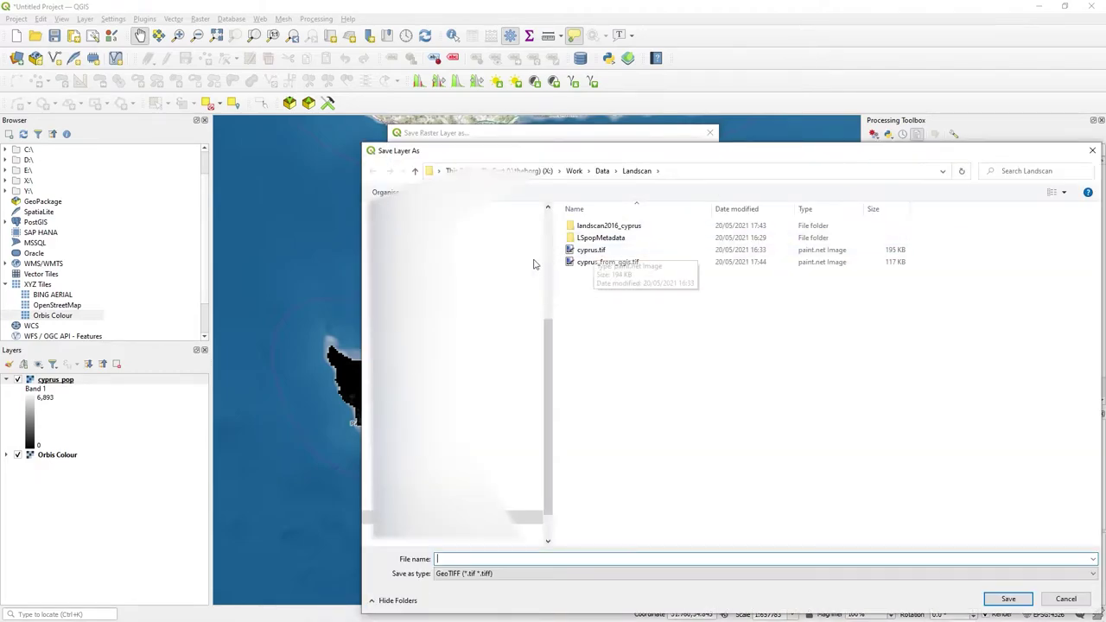
click(608, 262)
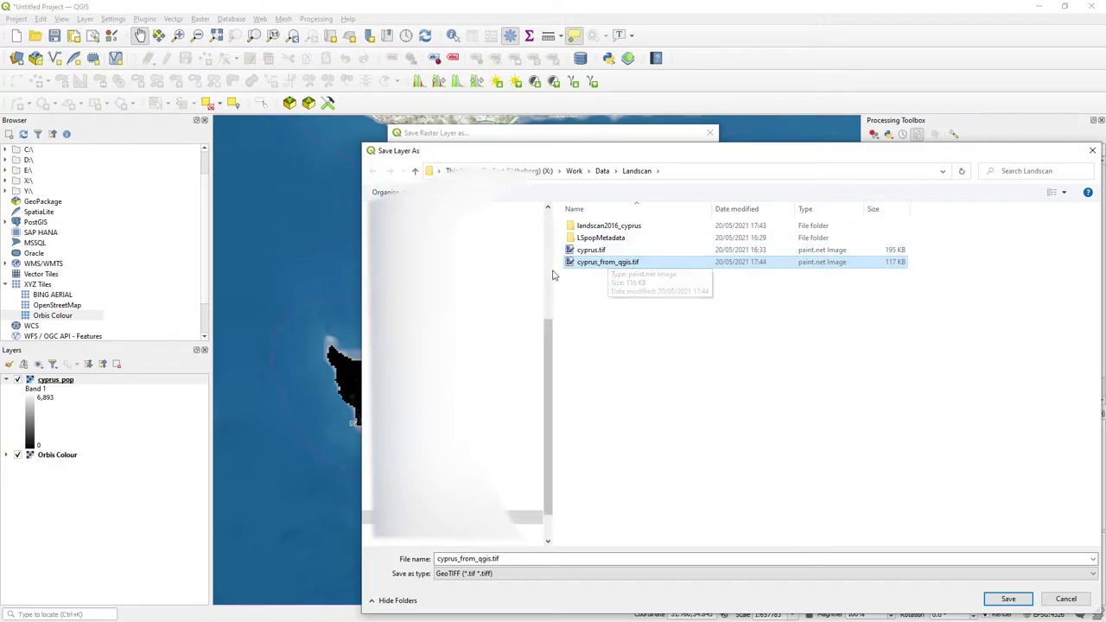
click(1009, 598)
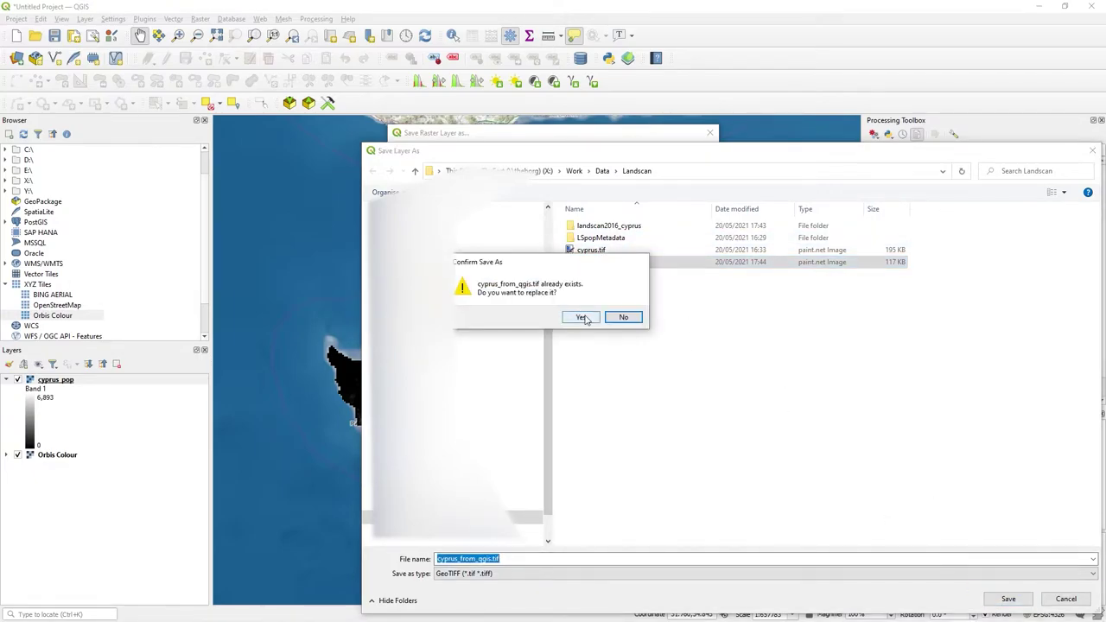
click(496, 565)
click(577, 318)
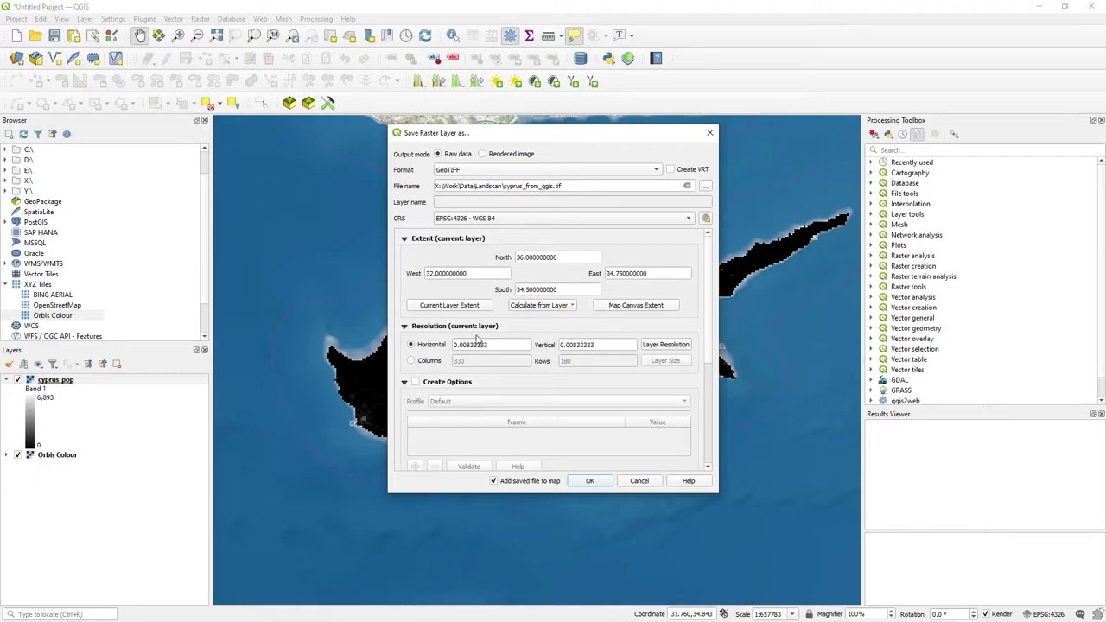
Keep EPSG:4326 - WGS 84 as output CRS and take the extent from cyprus_pop.
click(509, 218)
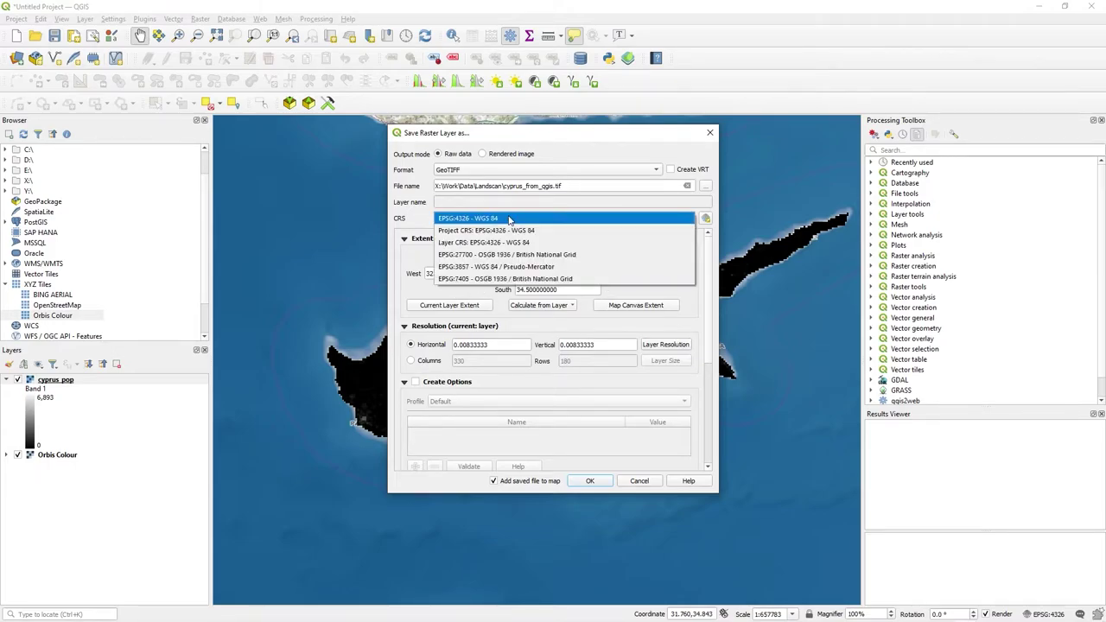
click(509, 219)
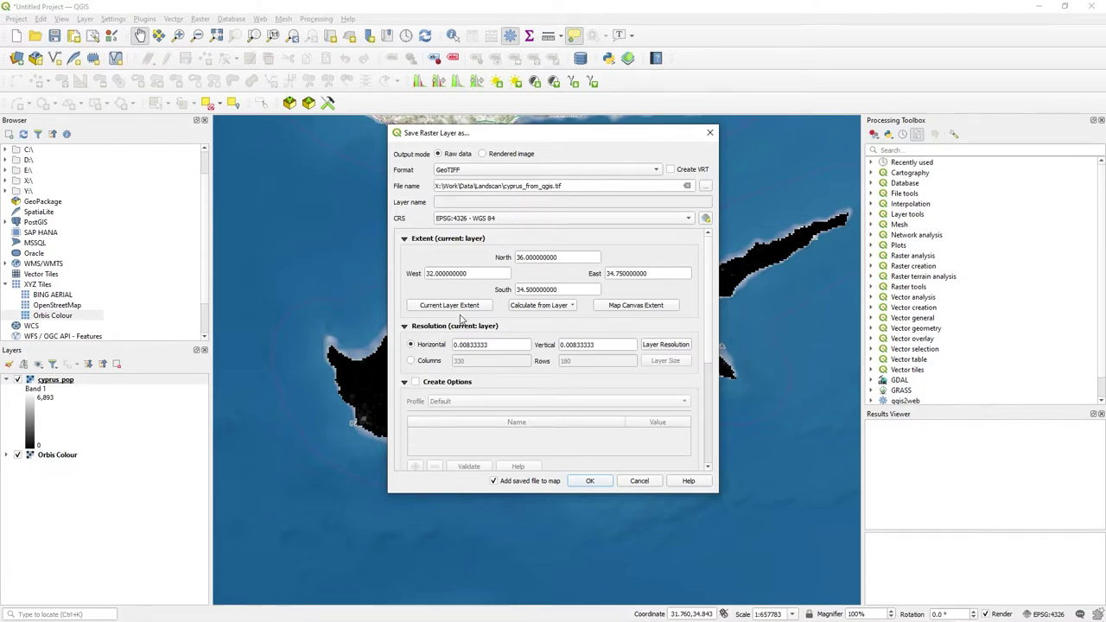
click(557, 307)
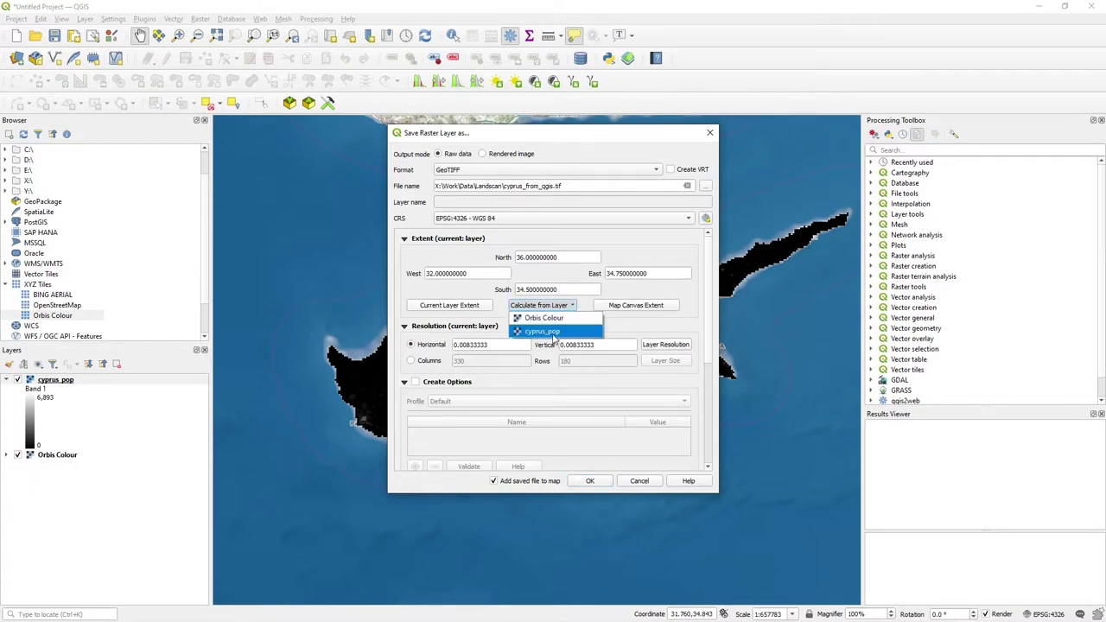
click(556, 334)
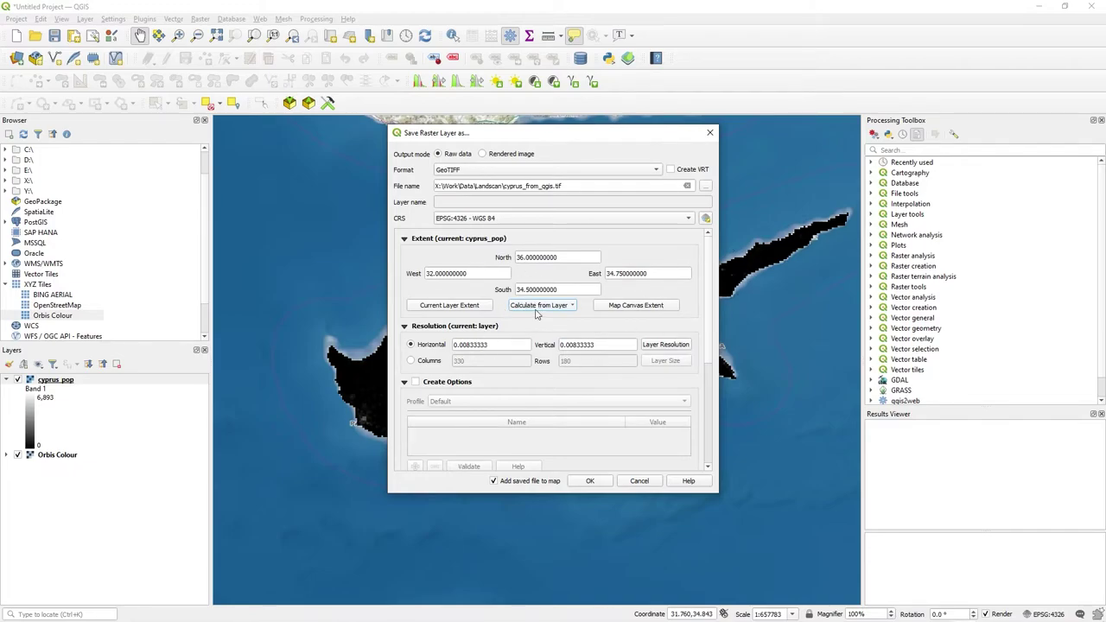
double_click(509, 349)
click(590, 327)
drag(611, 349, 546, 343)
Leave the saved file off the map and run the export.
click(577, 191)
key(ctrl+a)
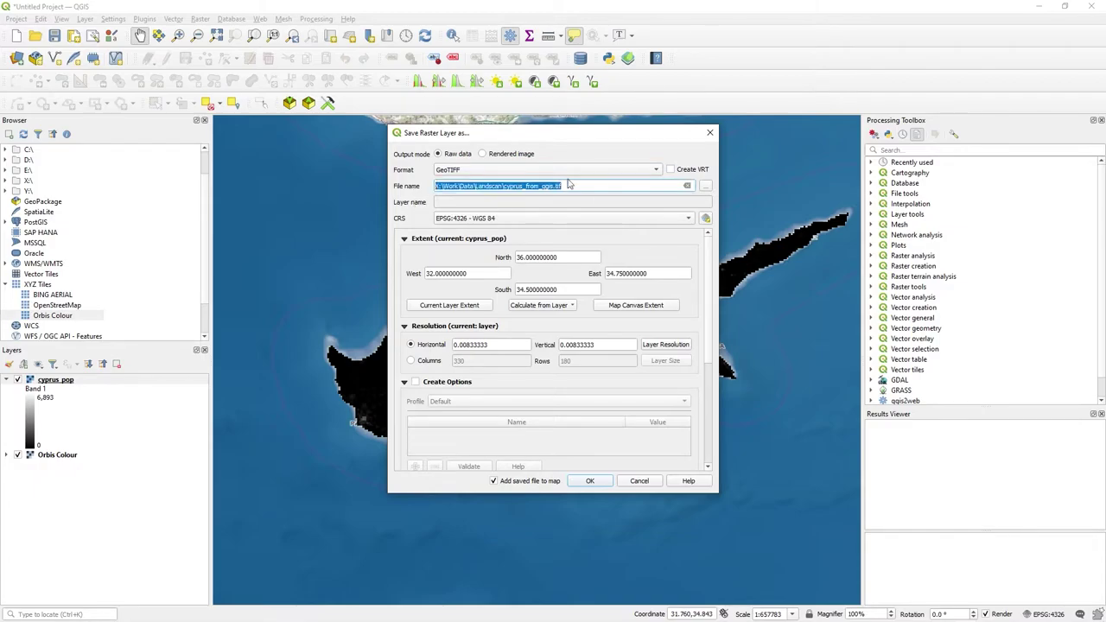
click(572, 191)
scroll(566, 364, down, 5)
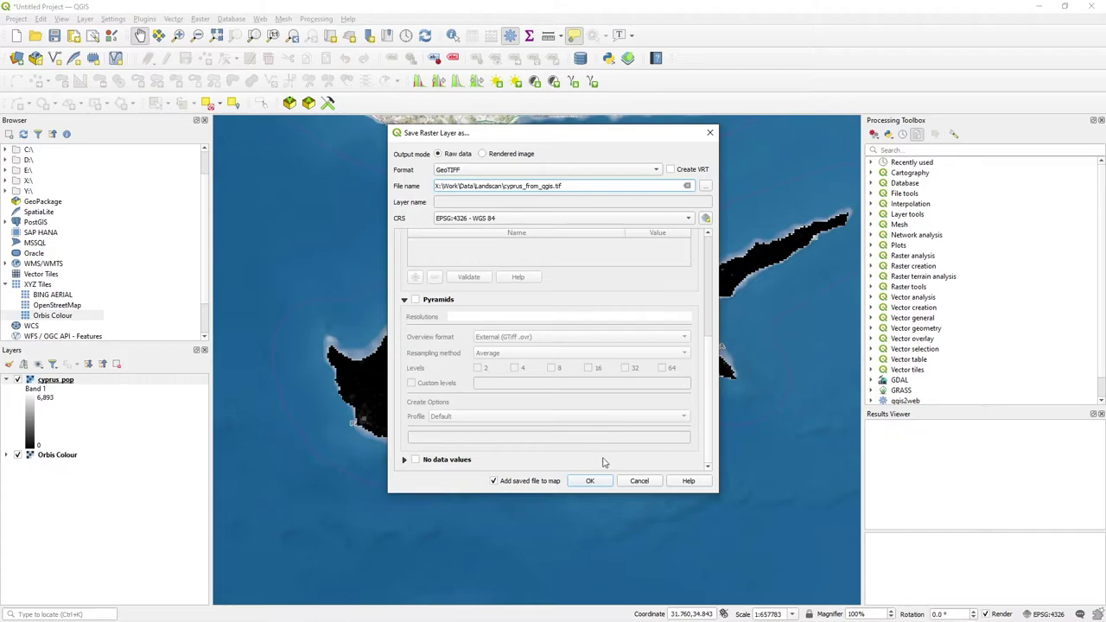
click(535, 483)
click(499, 481)
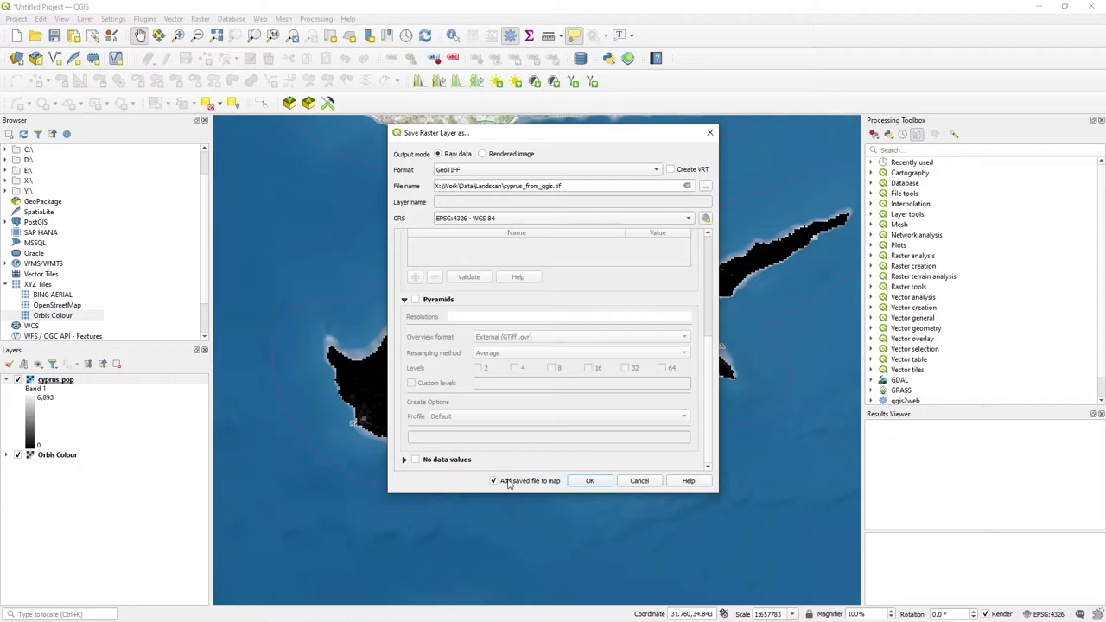
click(600, 483)
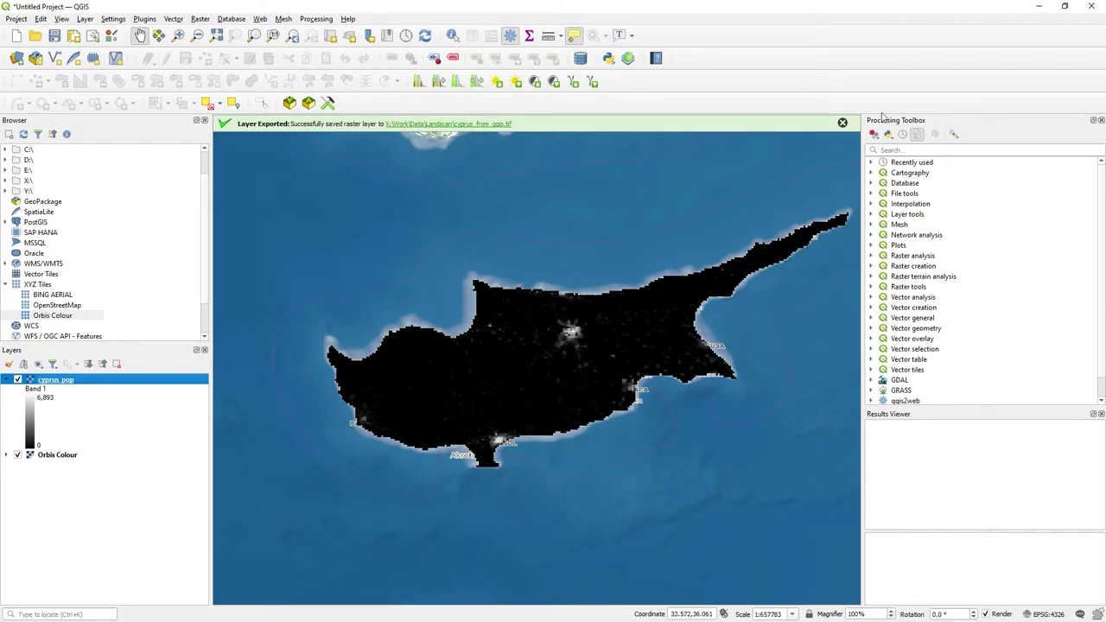
Switch to MapInfo Pro and pan the map to the eastern Mediterranean.
click(1041, 7)
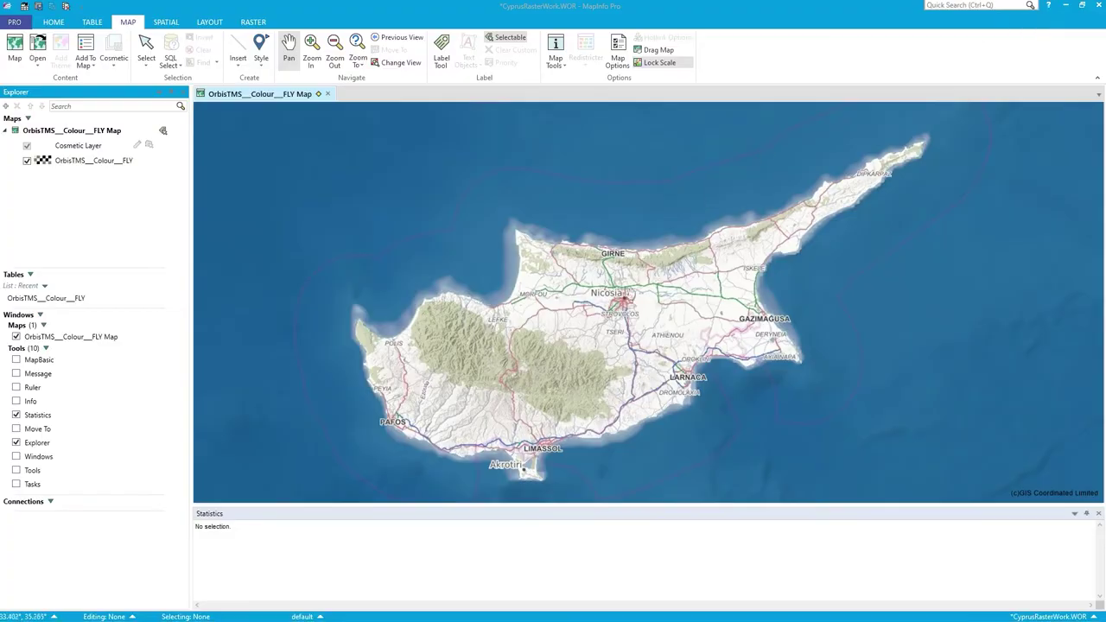
drag(592, 325, 566, 335)
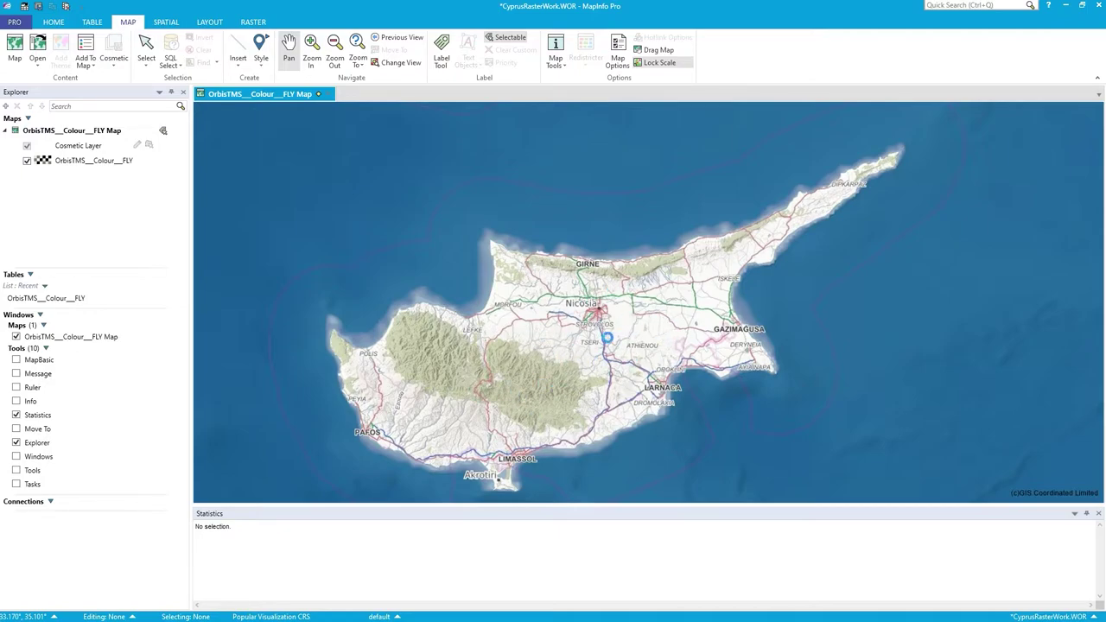
scroll(644, 371, down, 1)
drag(869, 231, 803, 268)
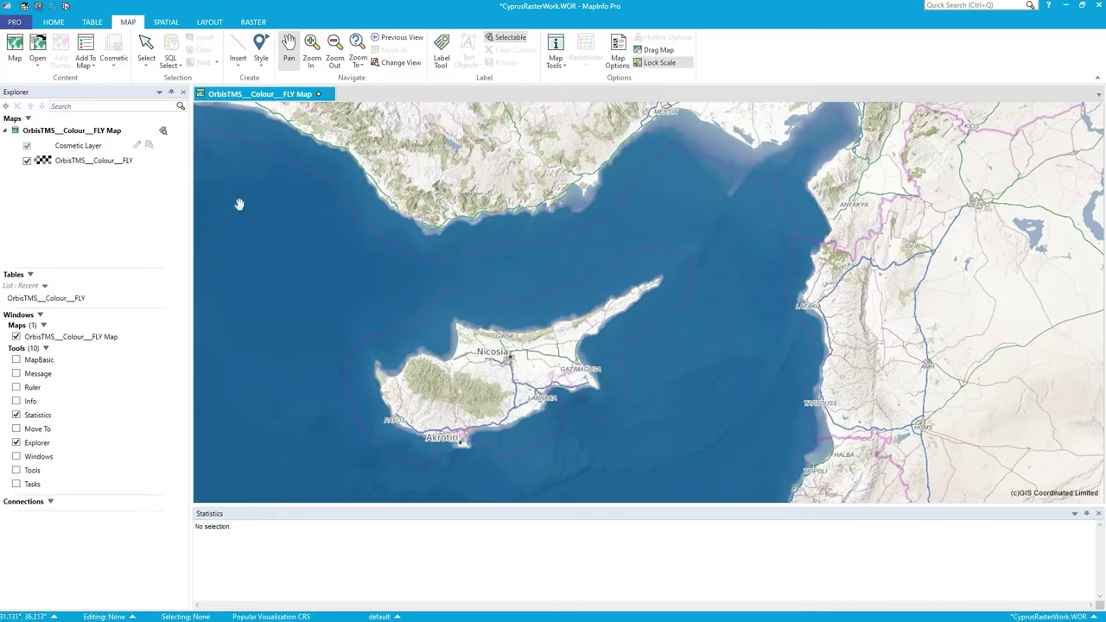
Open a table as Raster Image files and browse to the Landscan folder.
click(57, 24)
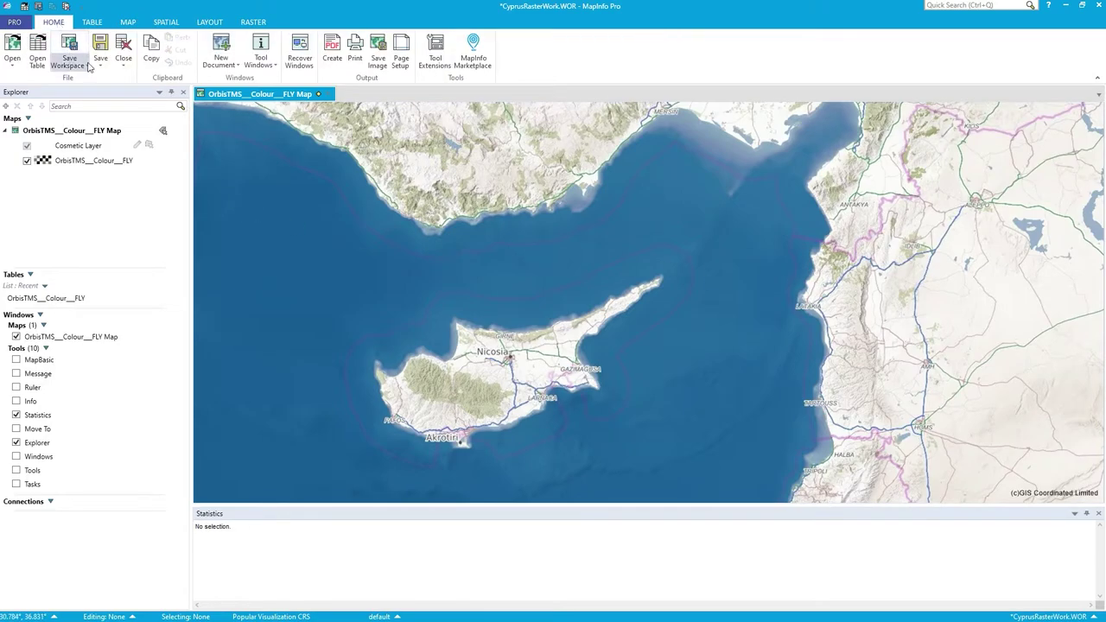
click(37, 50)
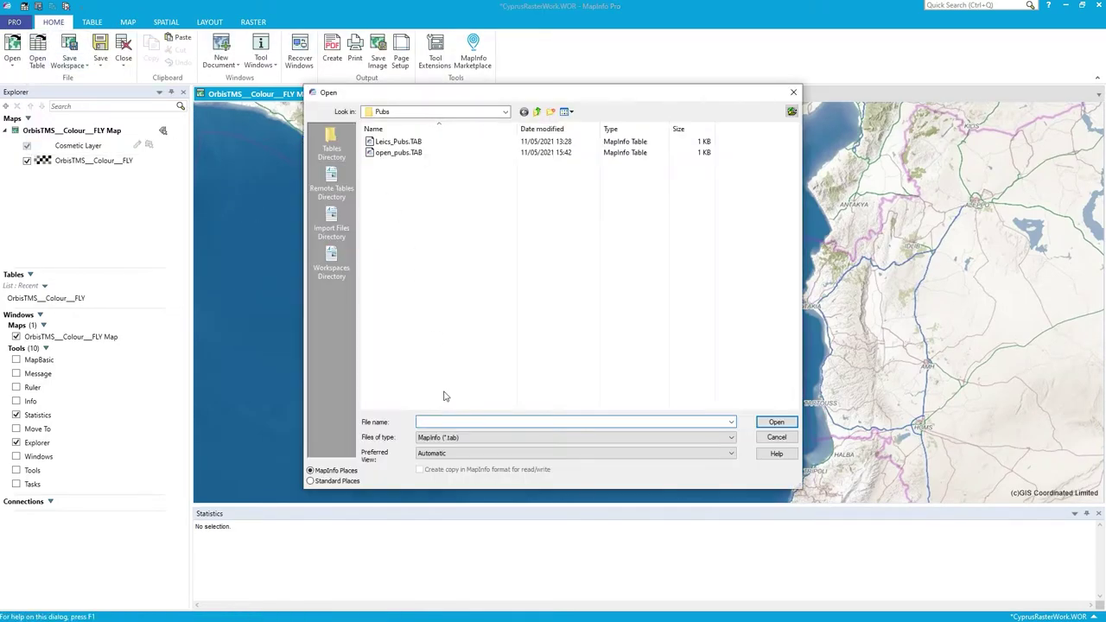
click(450, 437)
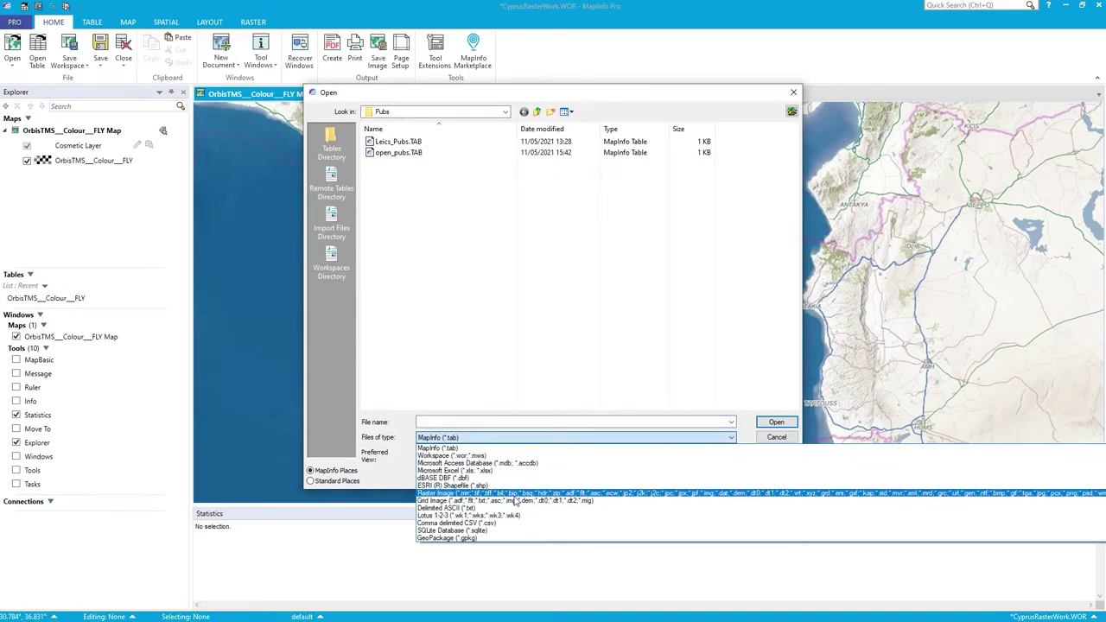
click(515, 496)
click(537, 111)
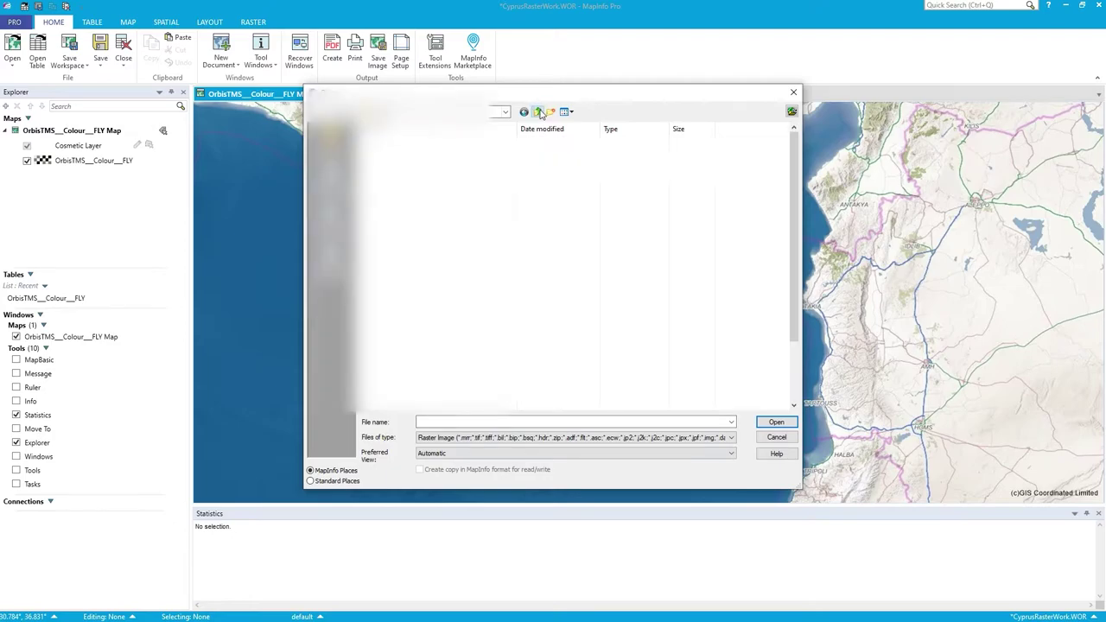
click(538, 112)
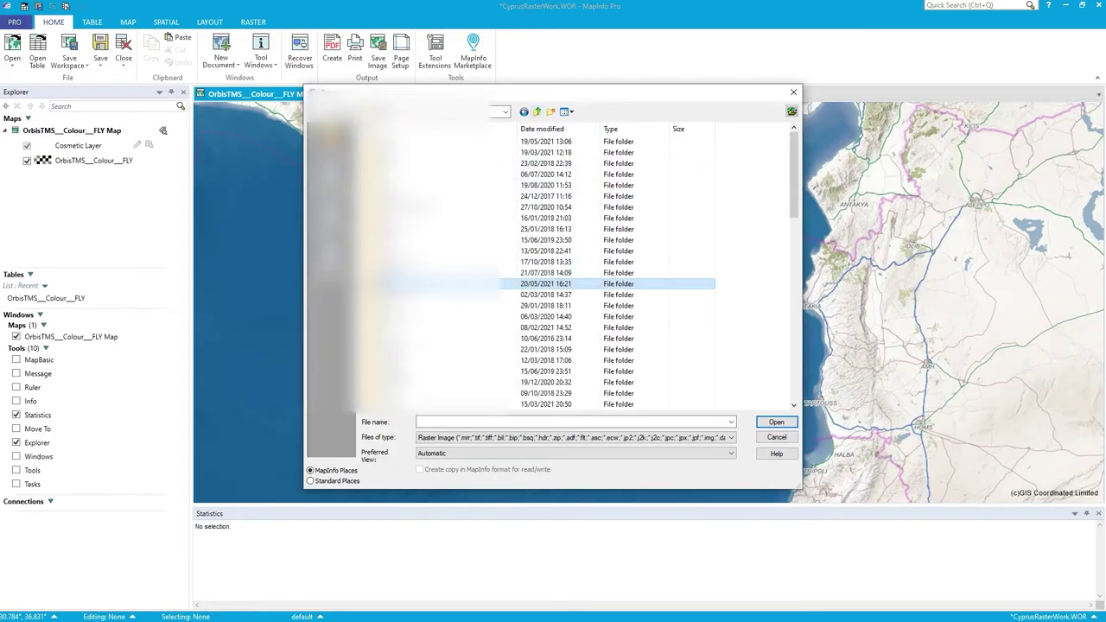
double_click(432, 283)
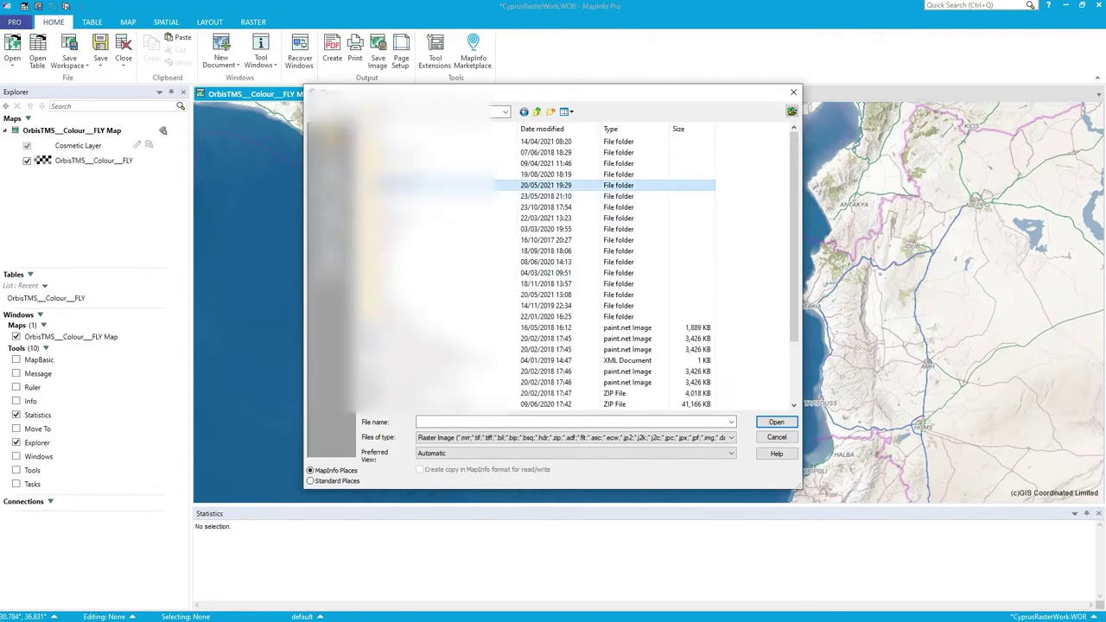
double_click(405, 187)
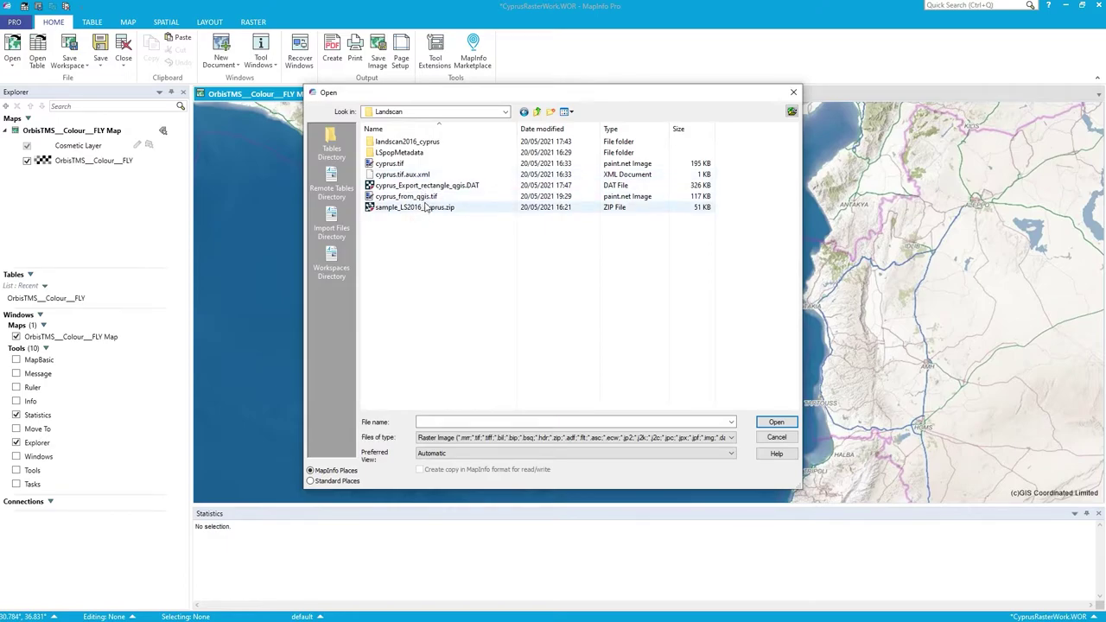
Open cyprus_from_qgis.tif into the Current Mapper view.
click(422, 199)
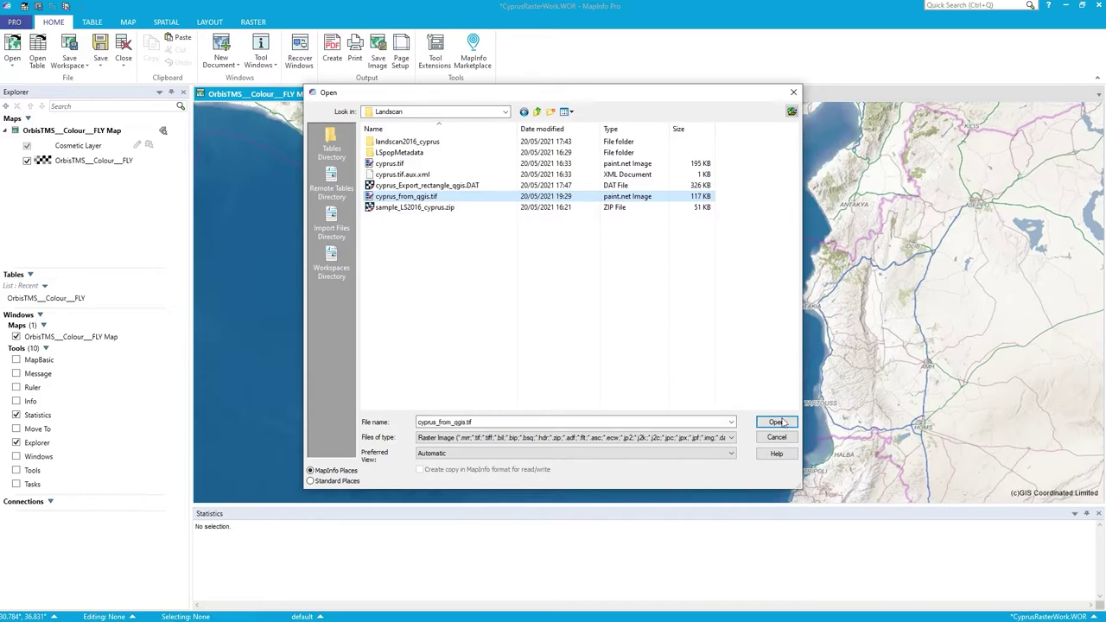
click(672, 454)
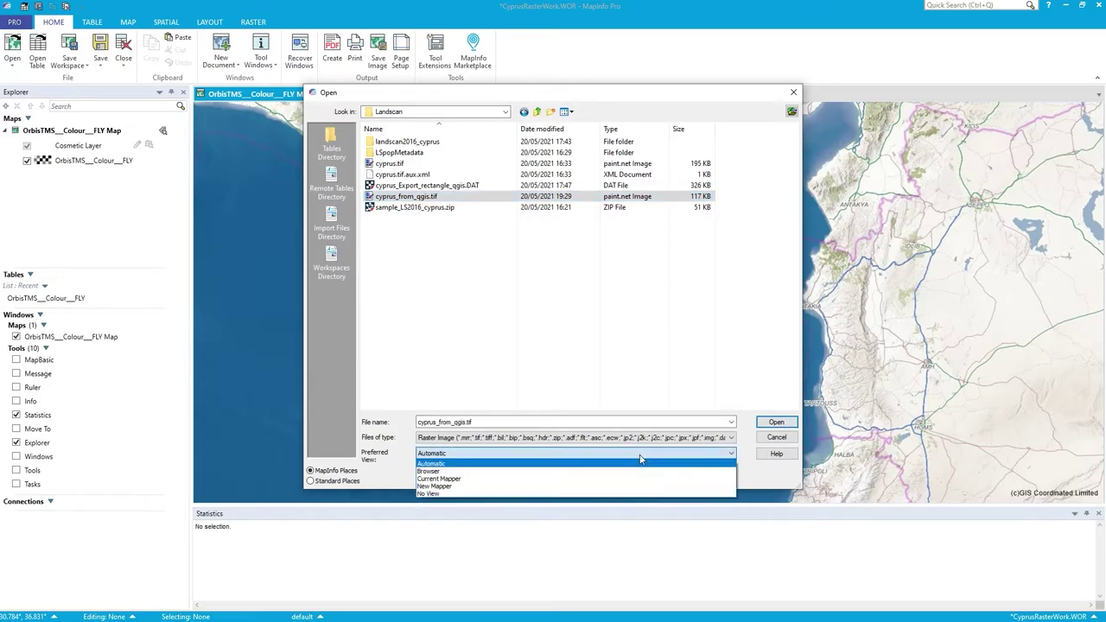
click(529, 480)
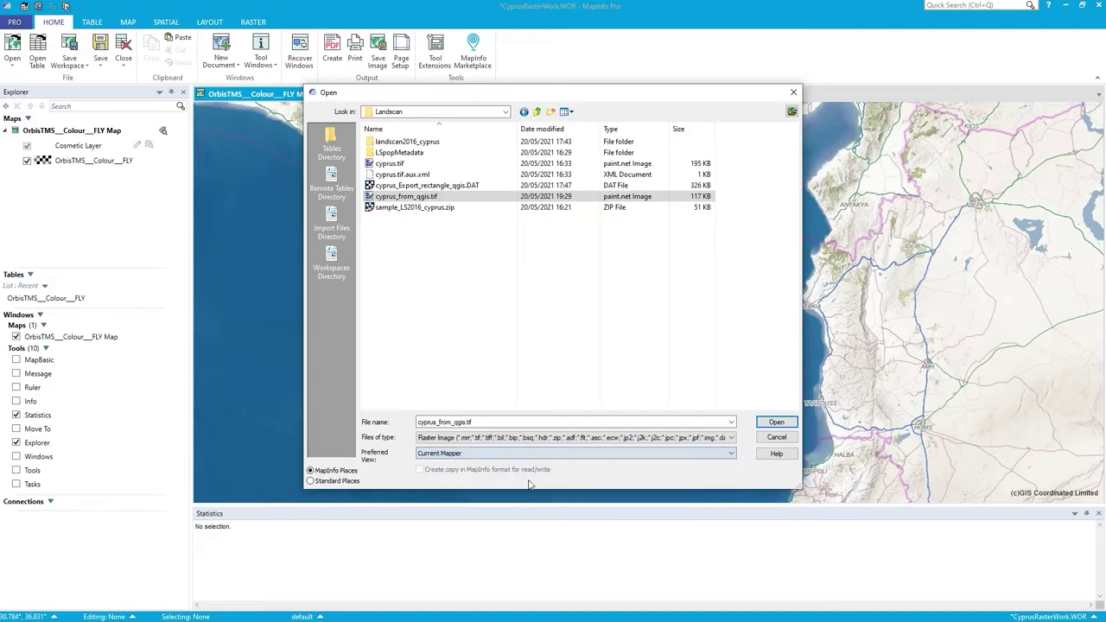
click(777, 421)
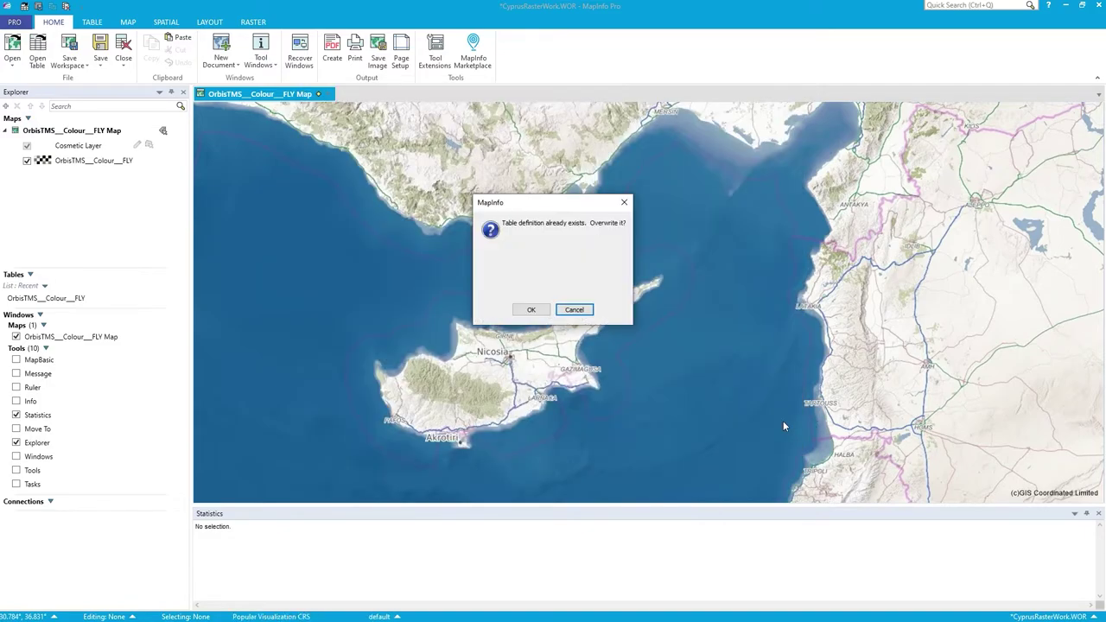
Confirm overwriting the table definition, then pan and zoom the map onto Cyprus.
click(532, 311)
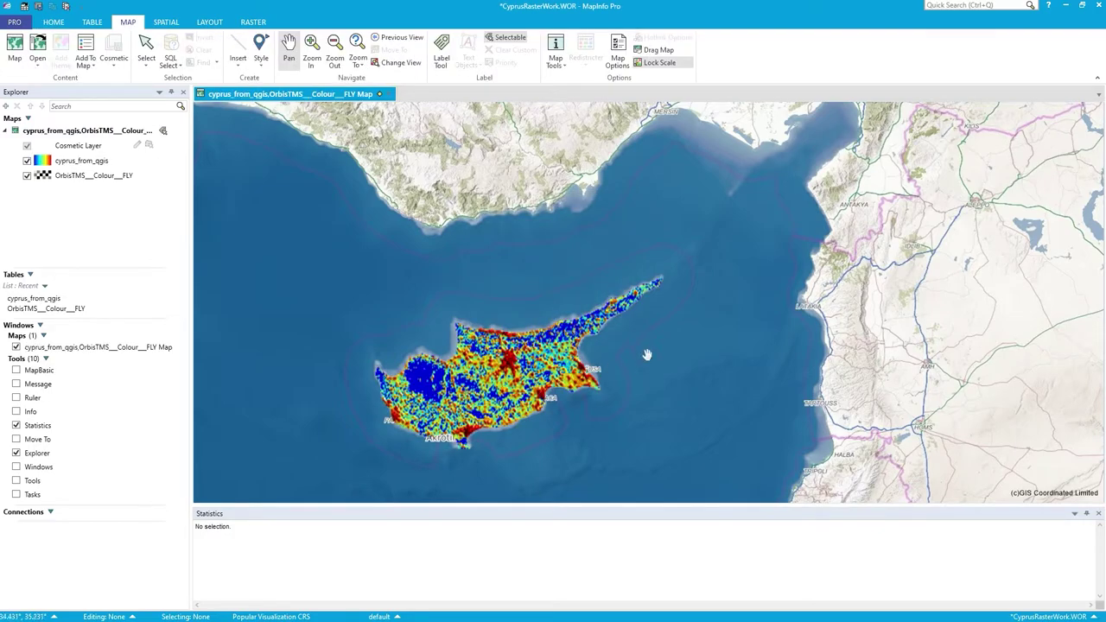
drag(647, 354, 714, 304)
scroll(579, 332, up, 1)
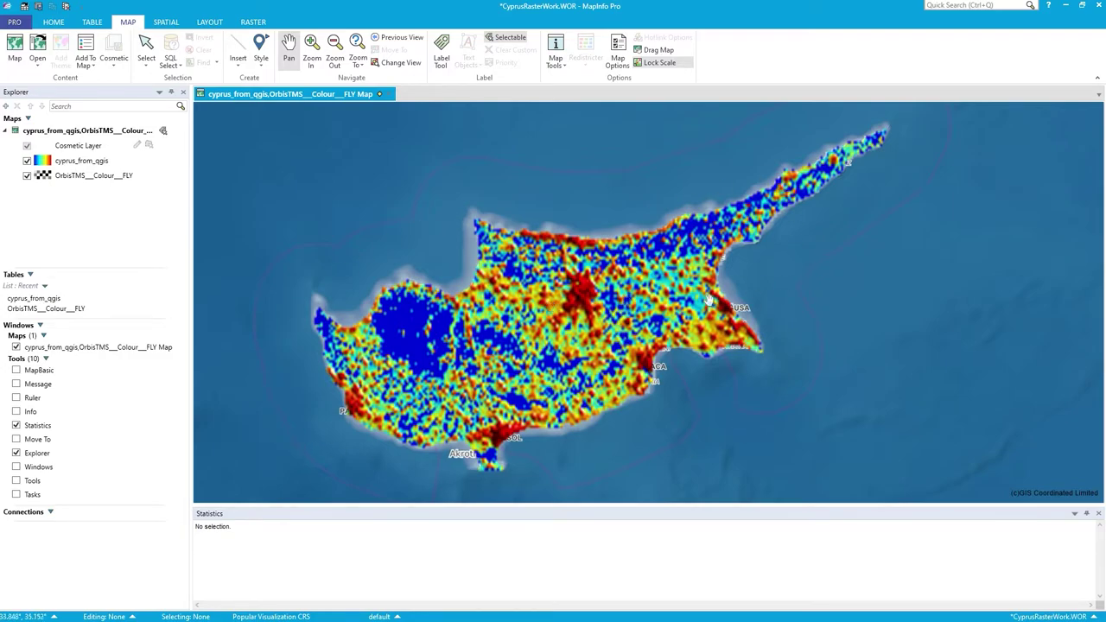
scroll(709, 301, down, 1)
drag(857, 297, 744, 350)
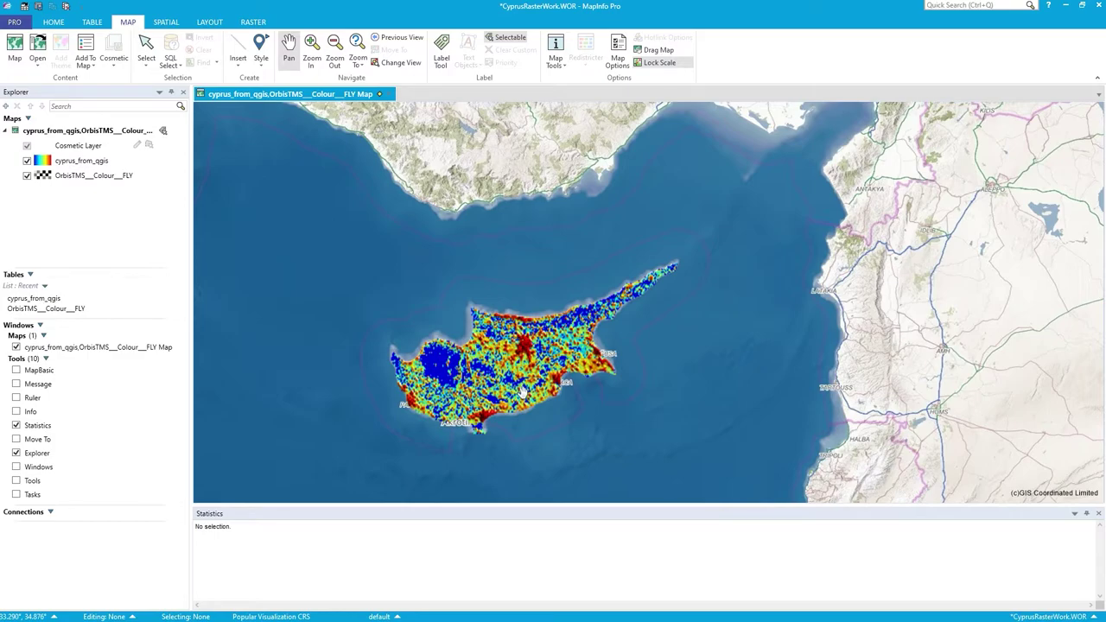
drag(508, 369, 513, 356)
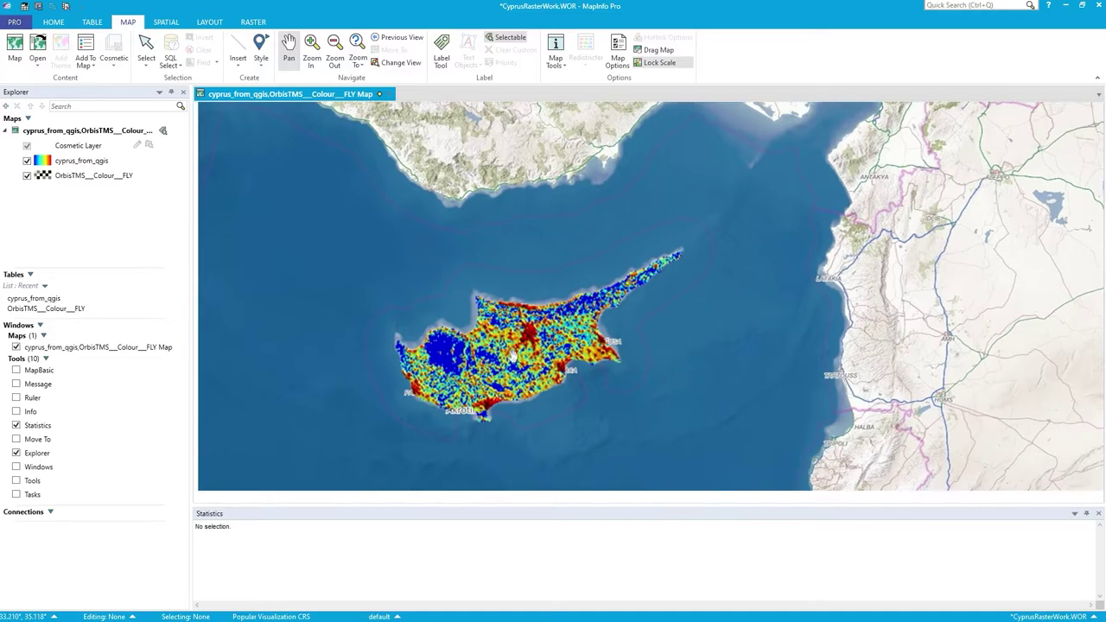
scroll(514, 356, up, 2)
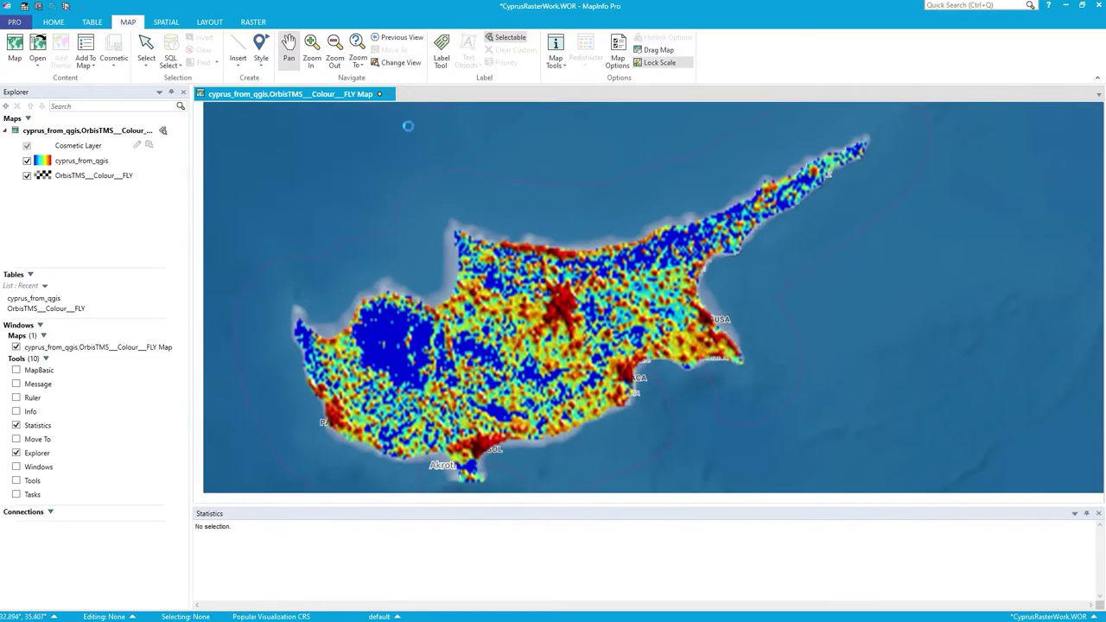
click(254, 21)
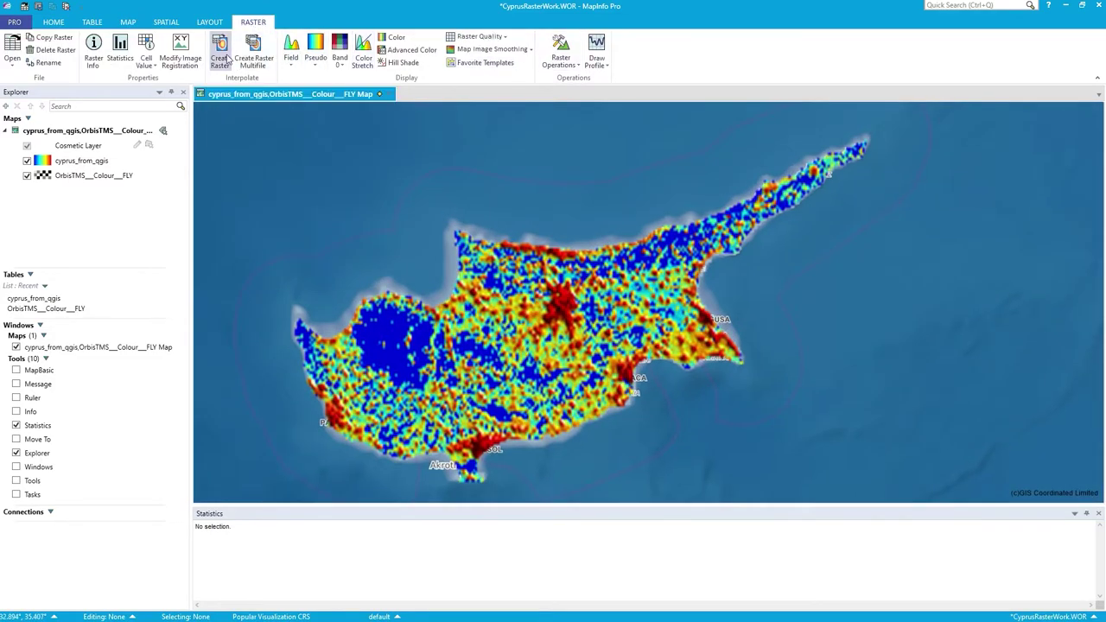
Set up a raster export to MapInfo TAB with colours matched to the input.
click(565, 57)
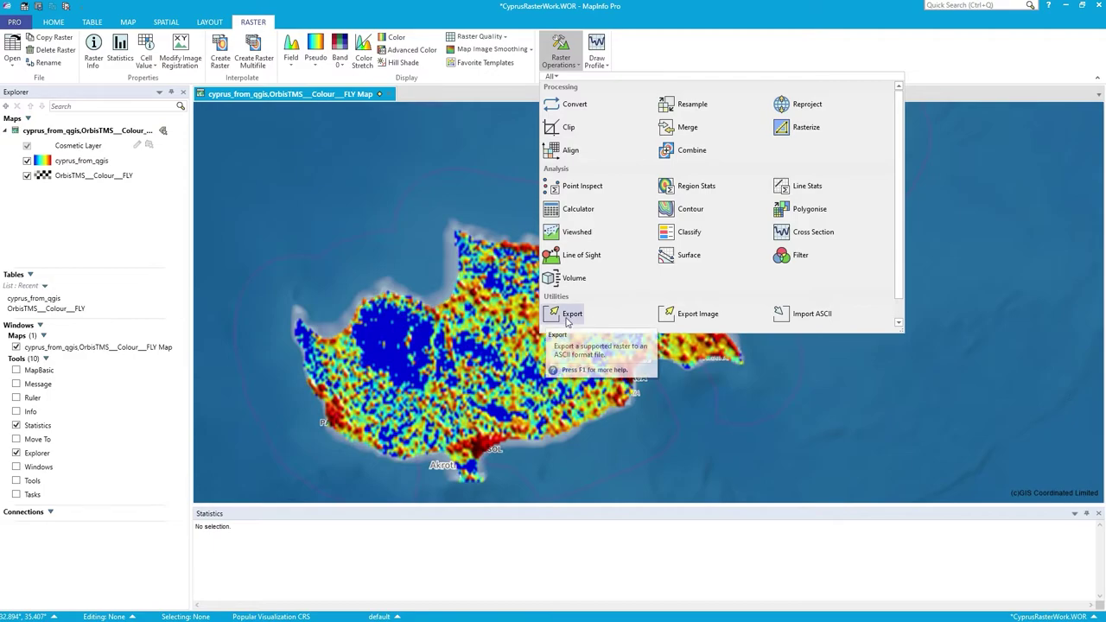
click(567, 317)
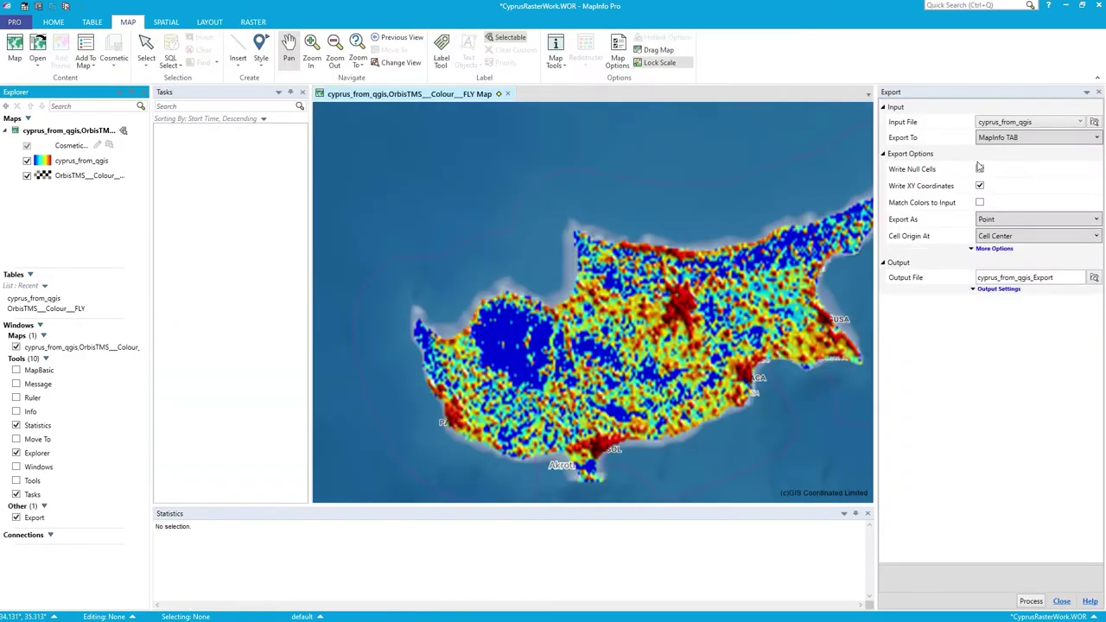
click(1002, 138)
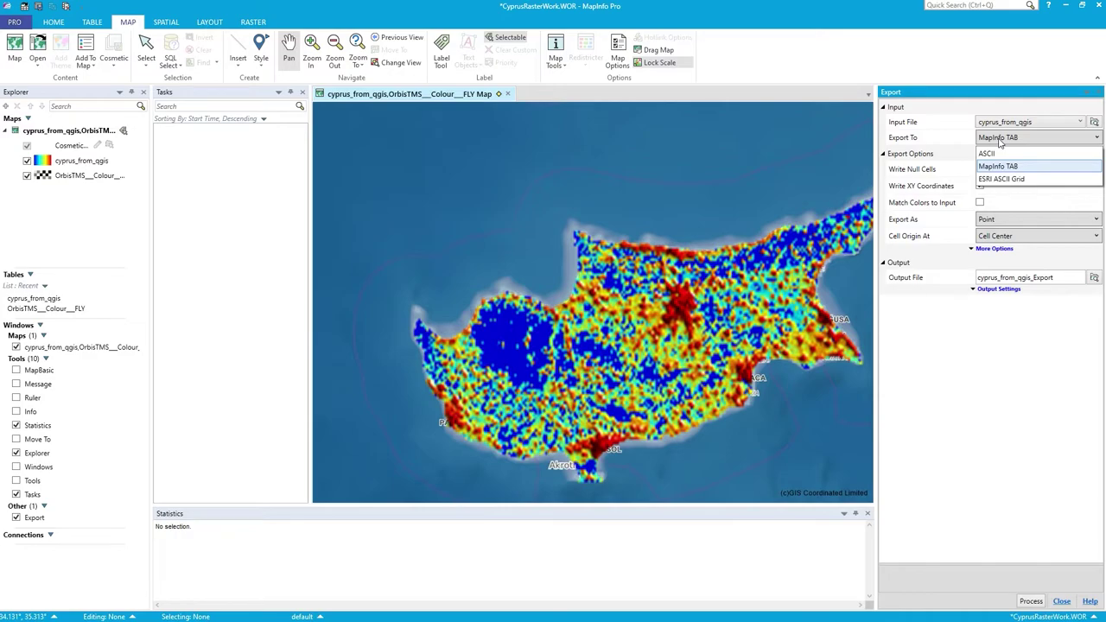
click(998, 166)
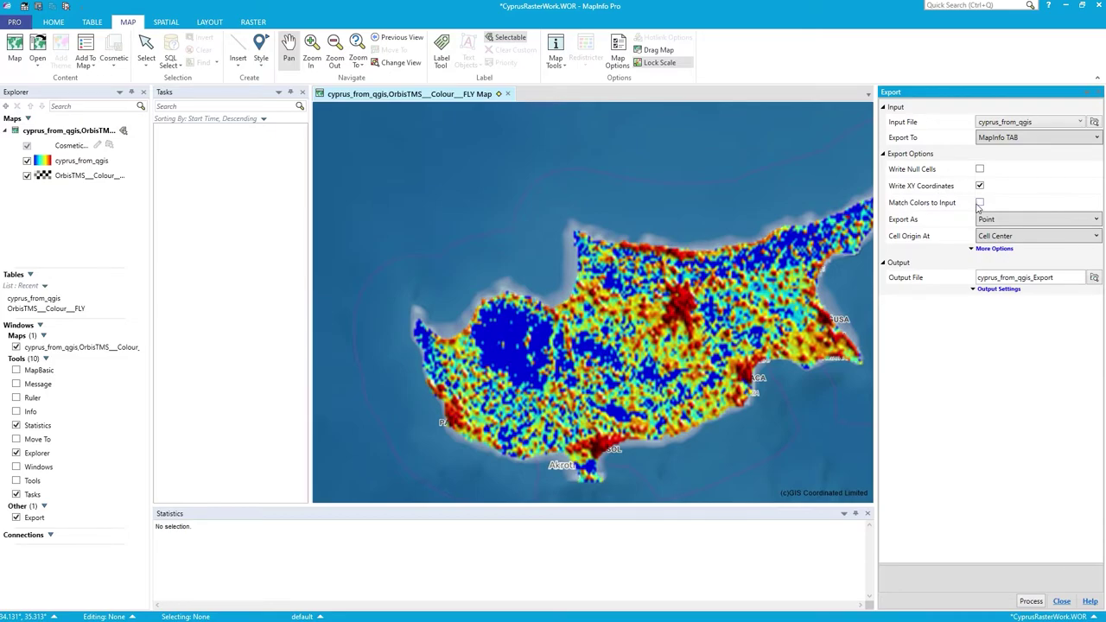
click(980, 203)
Export each cell as a Point at Cell Center, naming the output cyprus_pop_distrib.
click(1012, 220)
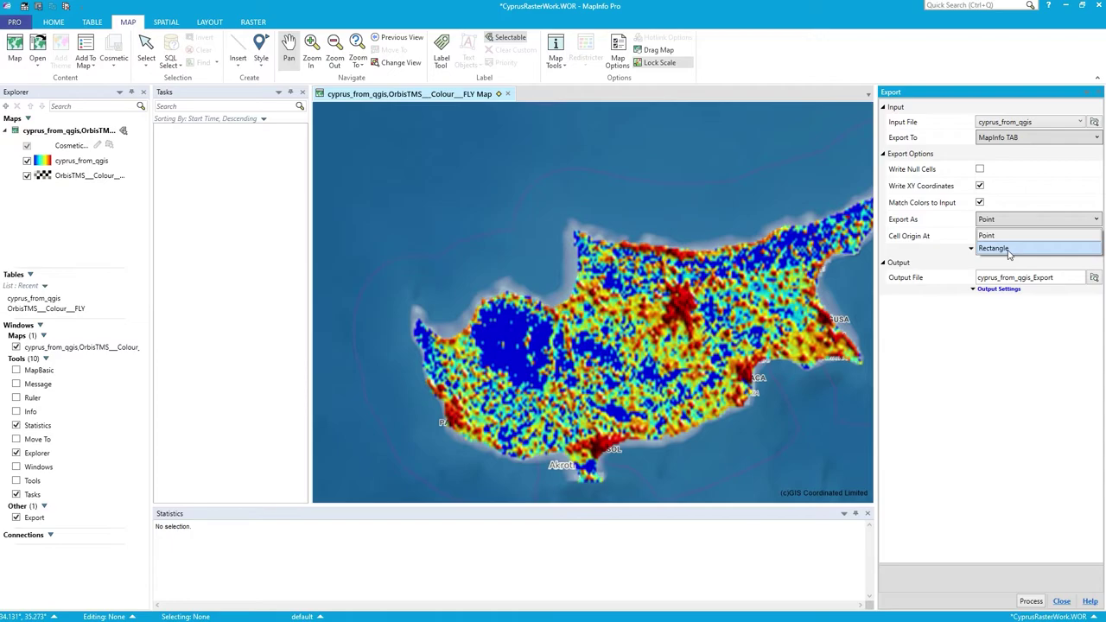
click(1015, 236)
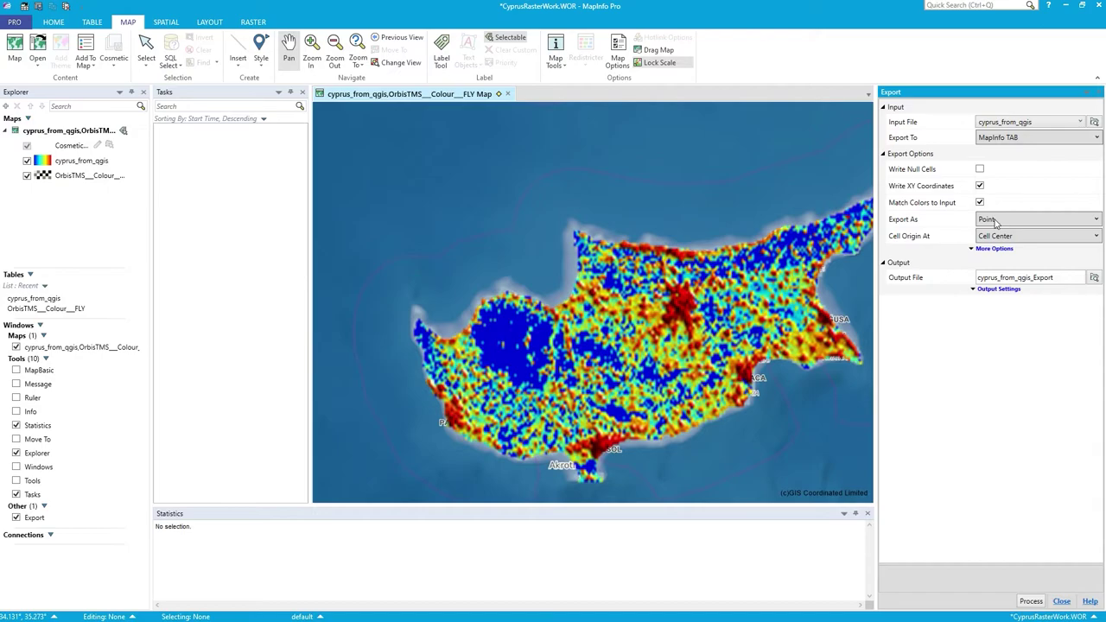
click(1009, 237)
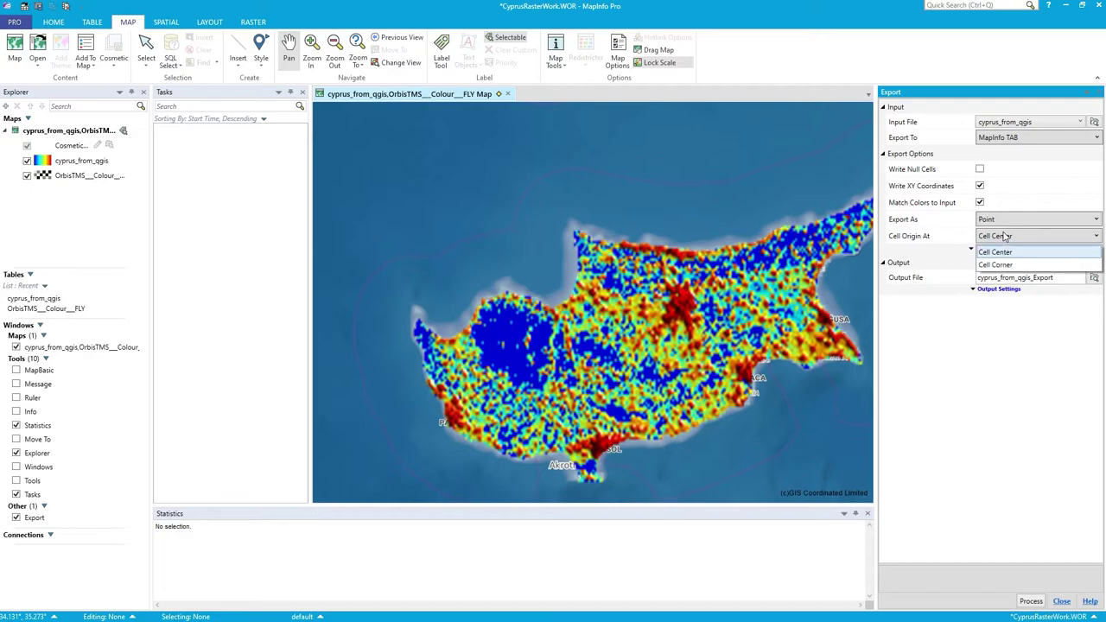
click(1012, 241)
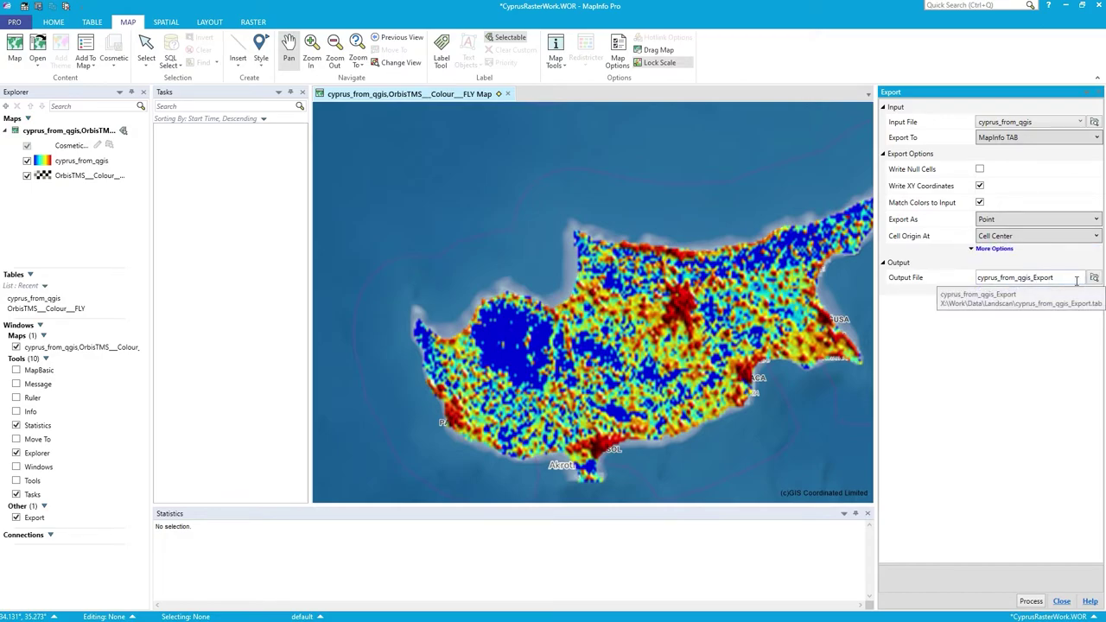
drag(1055, 278, 1007, 285)
key(BackSpace)
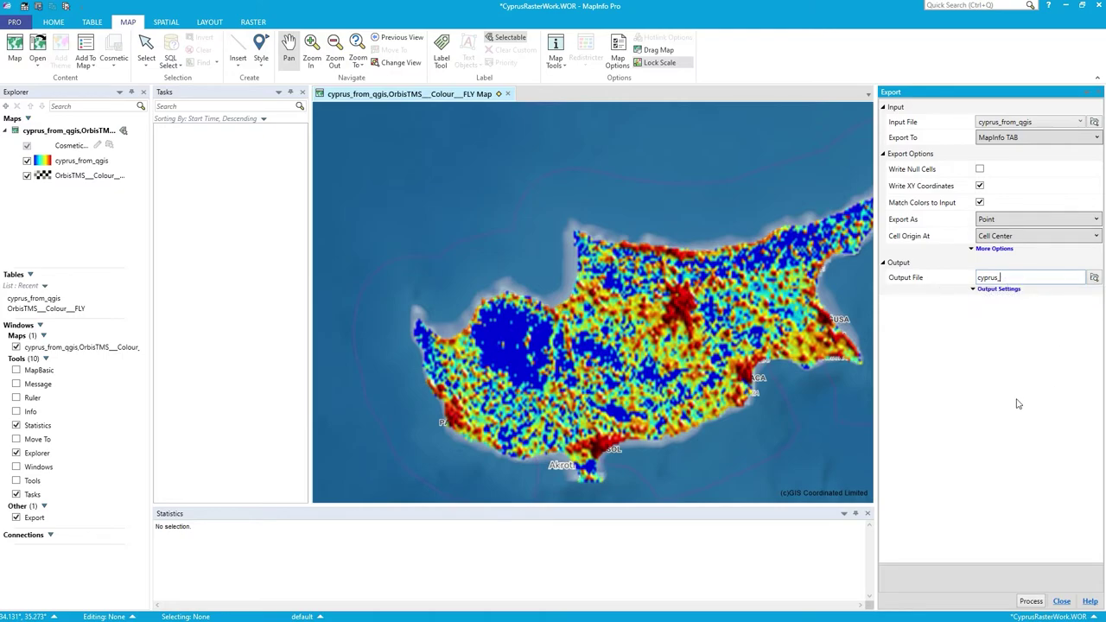
text(pop_distrib)
Run the export to create cyprus_pop_distrib points, close the Export and Tasks panels, and recentre Cyprus.
click(1028, 601)
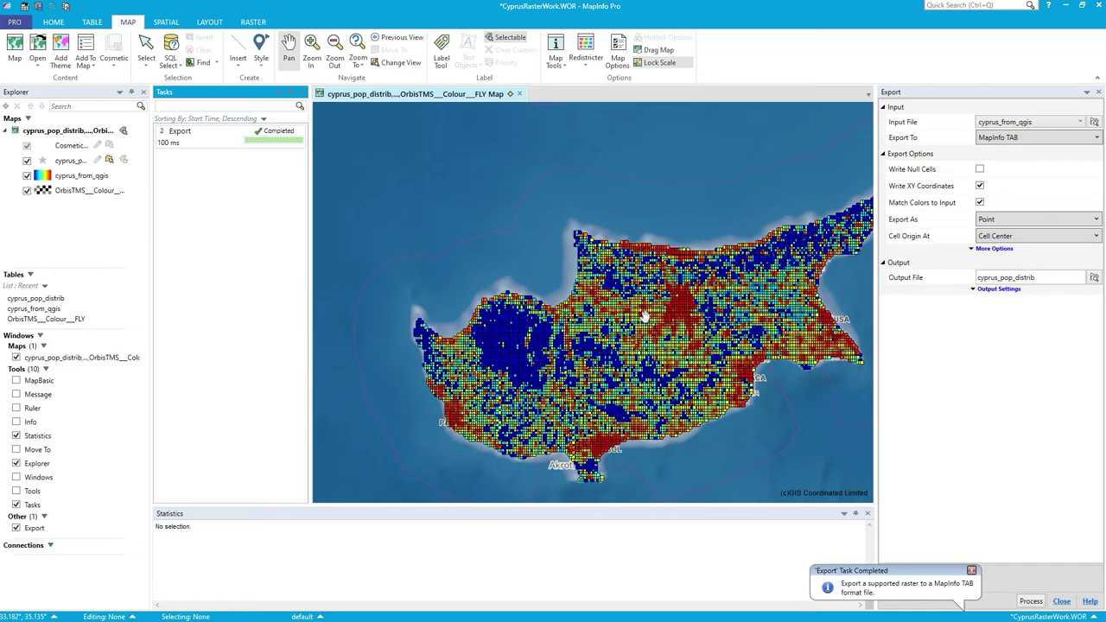
drag(644, 317, 607, 303)
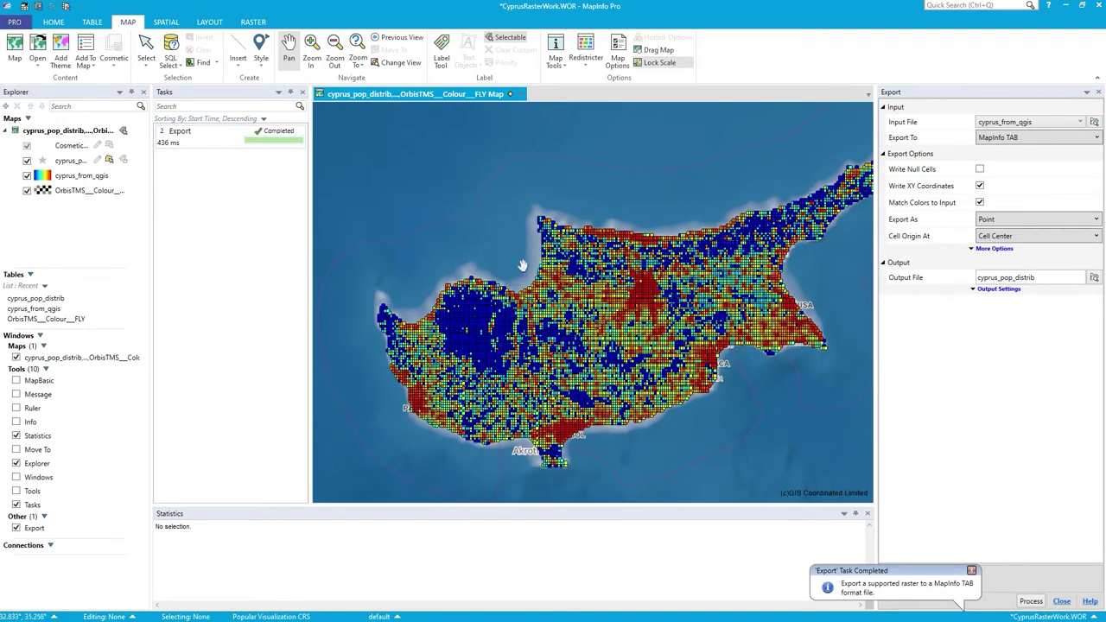
click(971, 572)
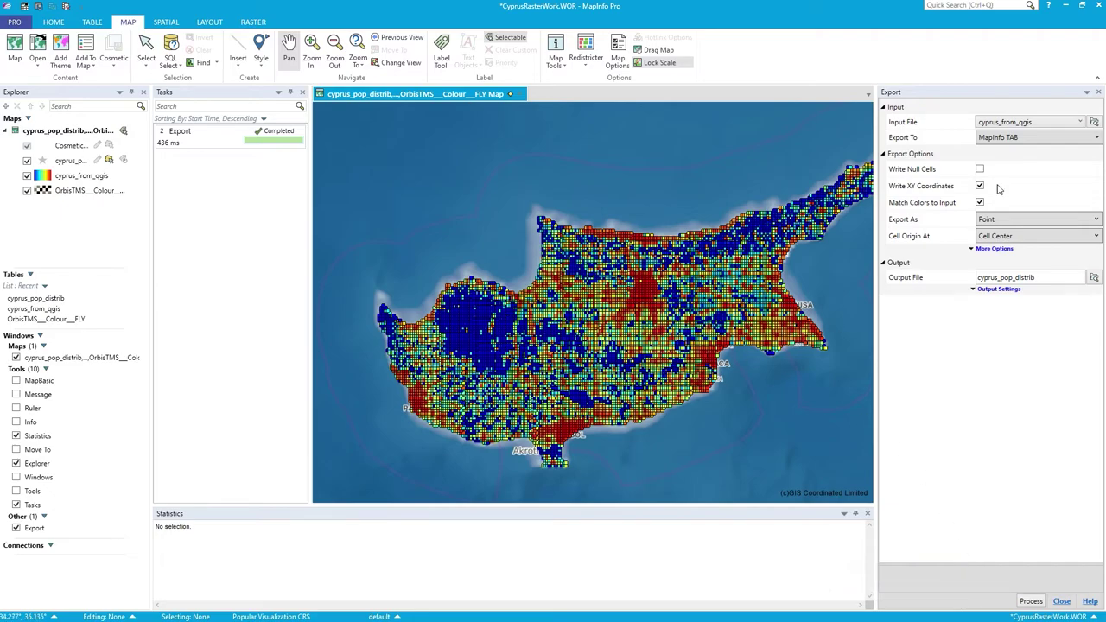
click(1098, 92)
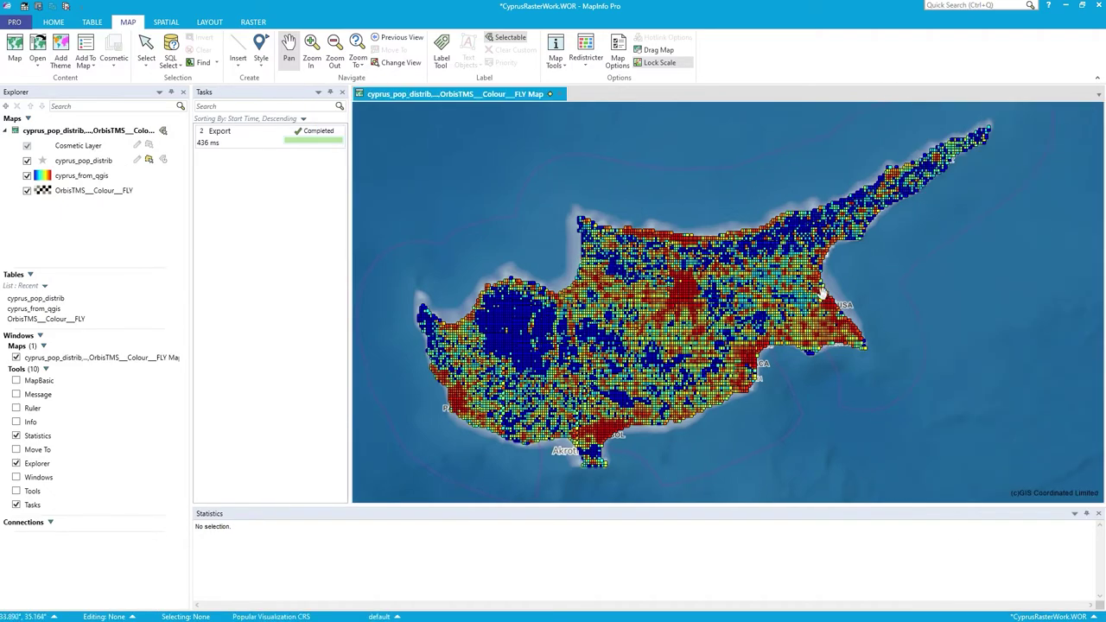
click(341, 92)
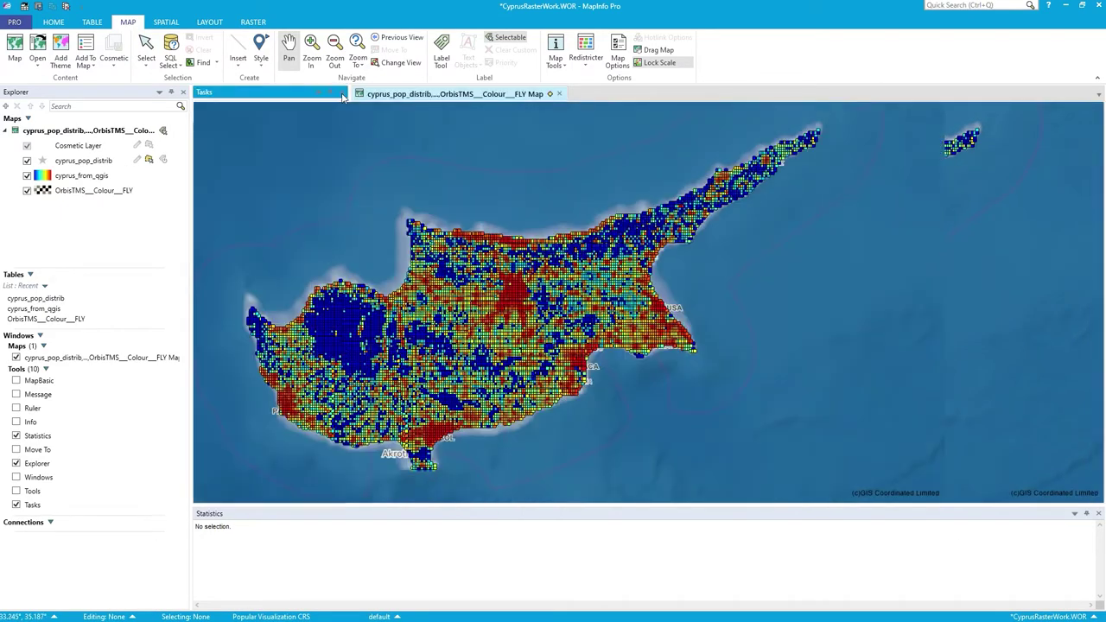
drag(516, 270, 575, 254)
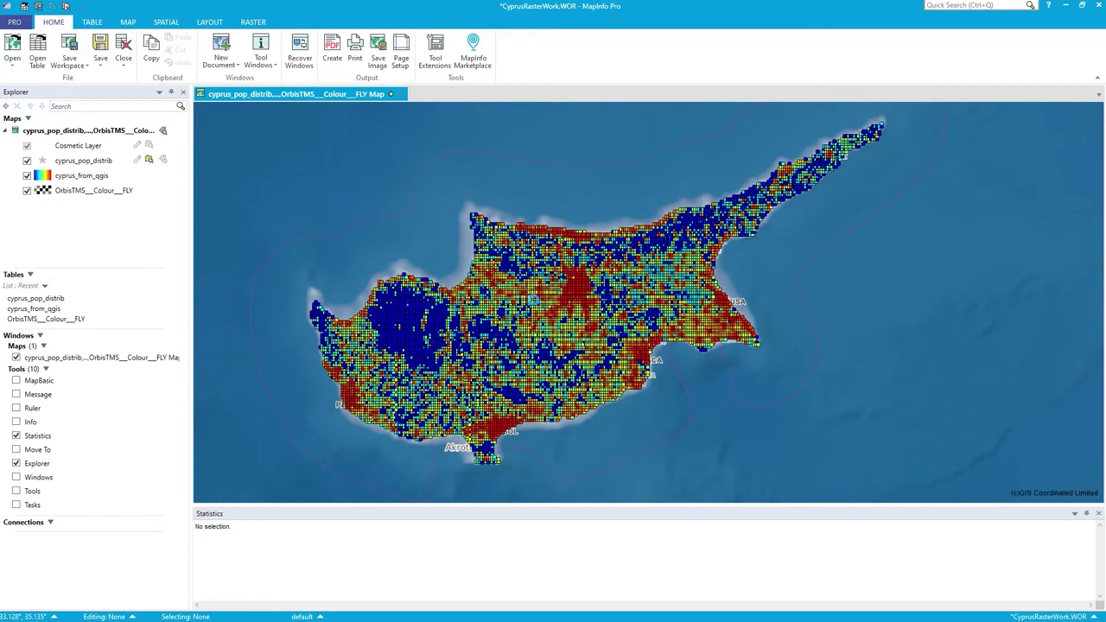
scroll(531, 296, up, 2)
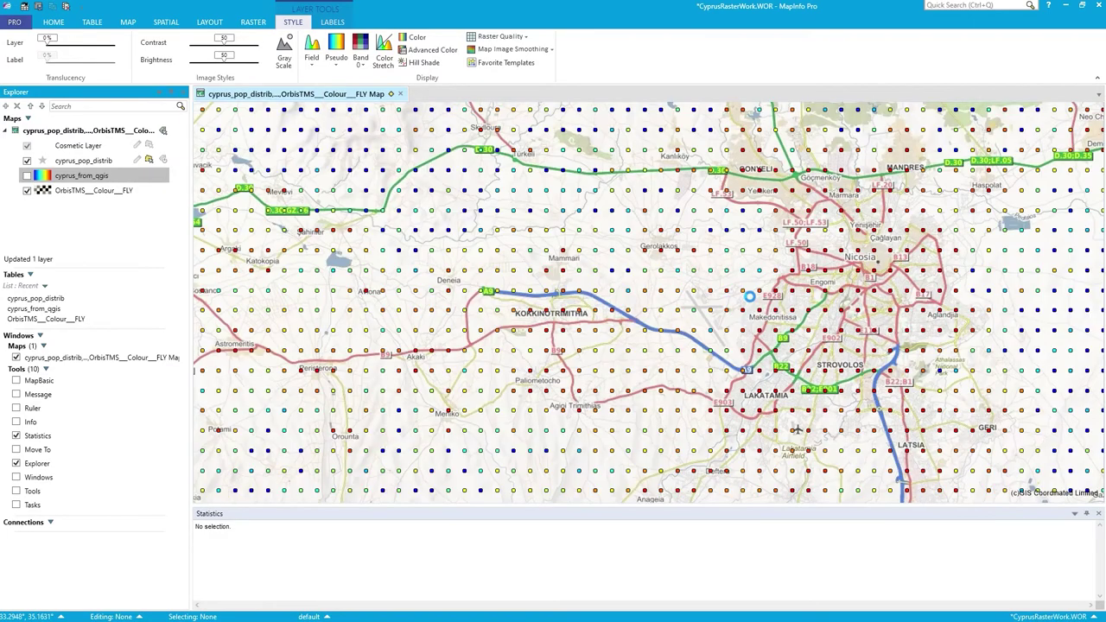
Zoom the map and open the Info tool from MAP > Map Tools.
scroll(749, 296, up, 1)
scroll(745, 293, down, 1)
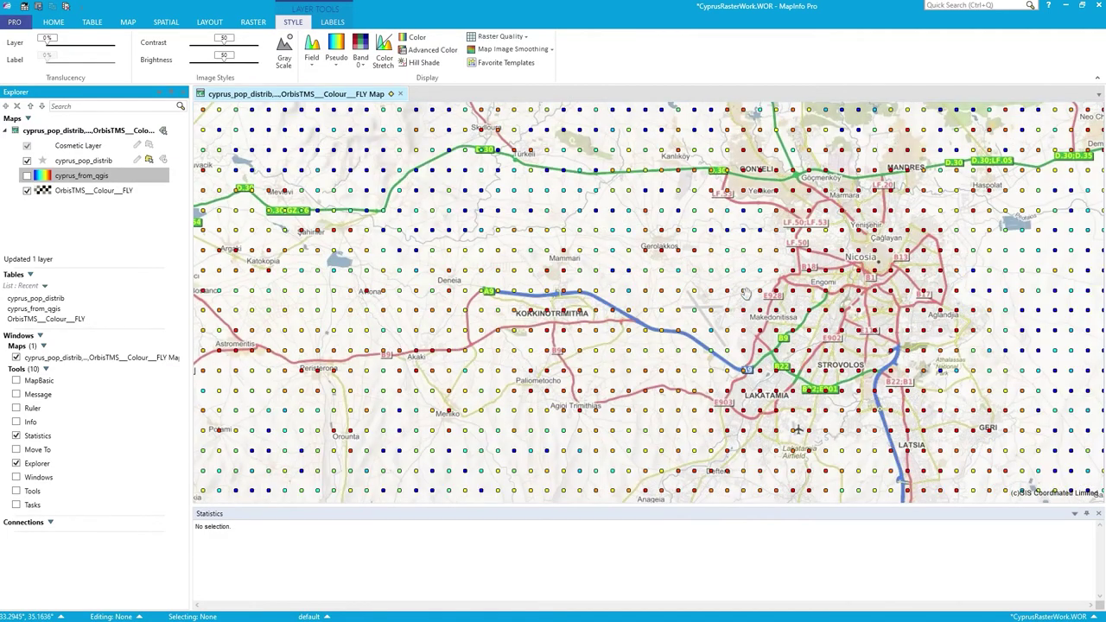
scroll(746, 294, down, 1)
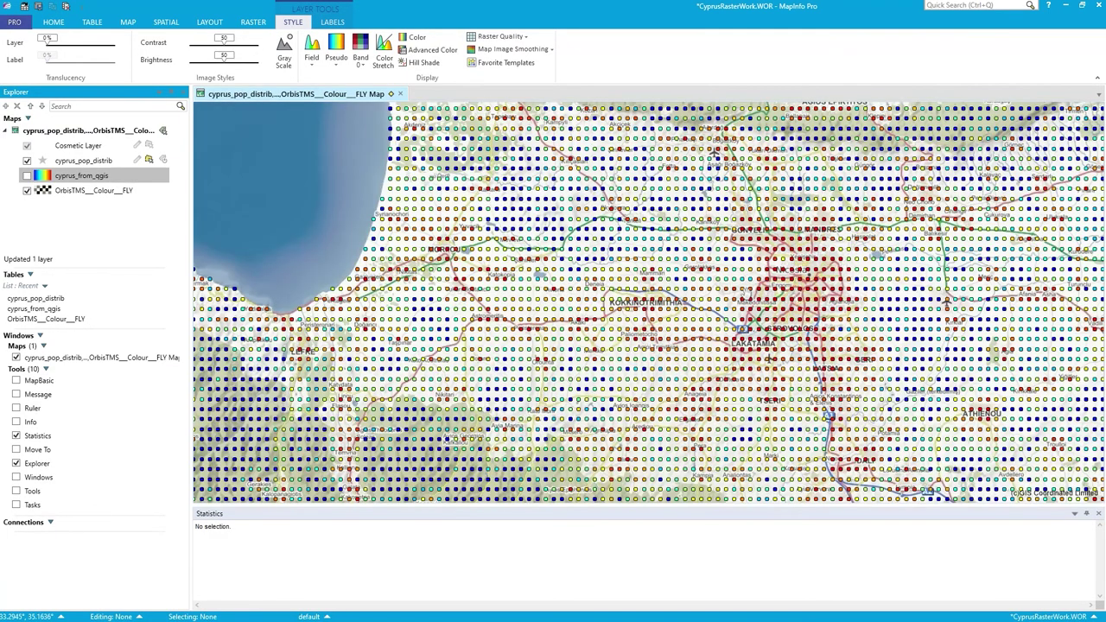
scroll(1015, 308, up, 3)
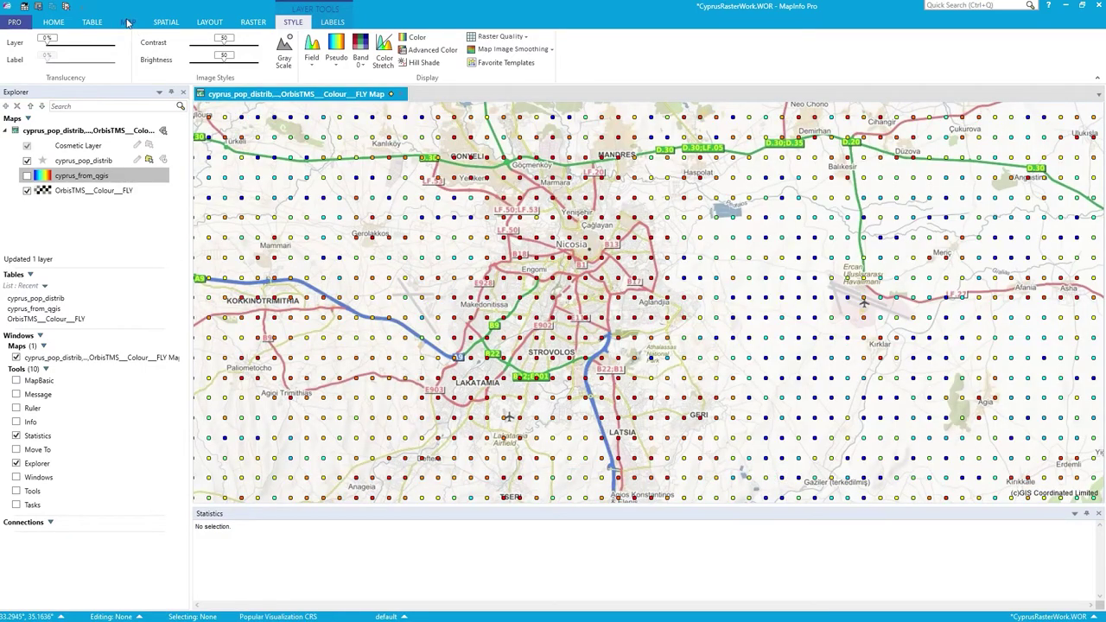
click(127, 22)
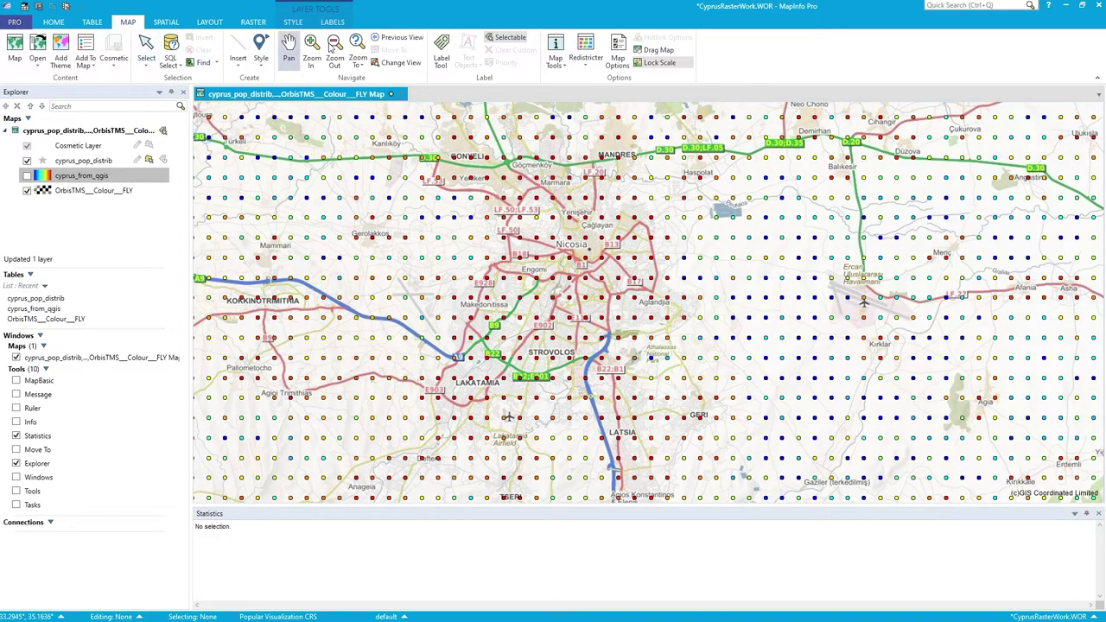
click(555, 48)
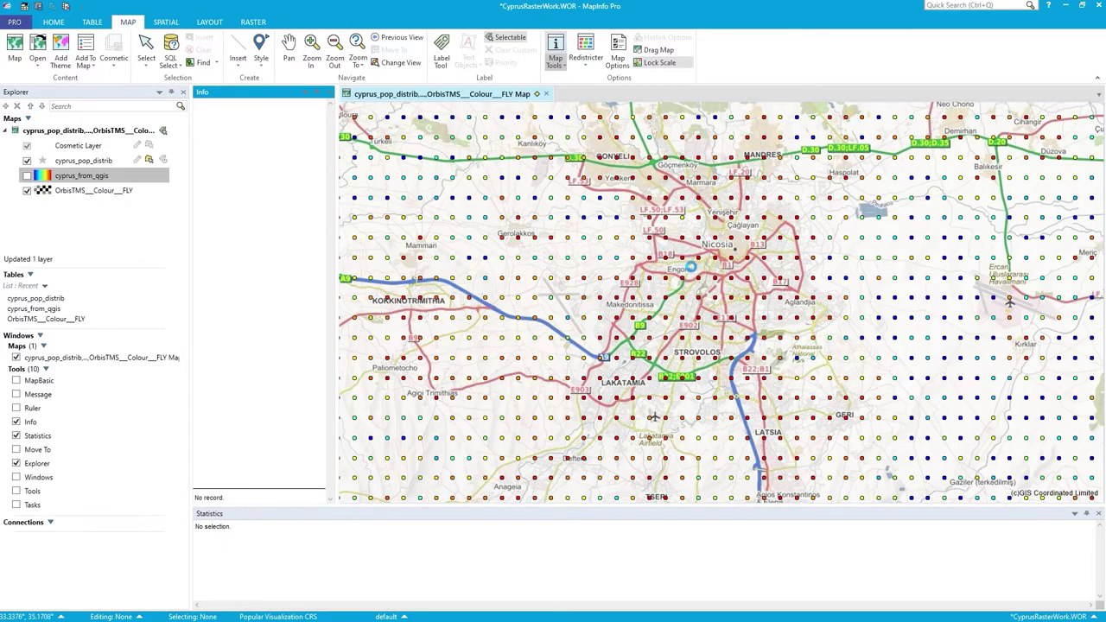
Inspect grid points near Engomi, finding Band_0 populations of 0 and 283 (XLoc 33.4875).
click(690, 264)
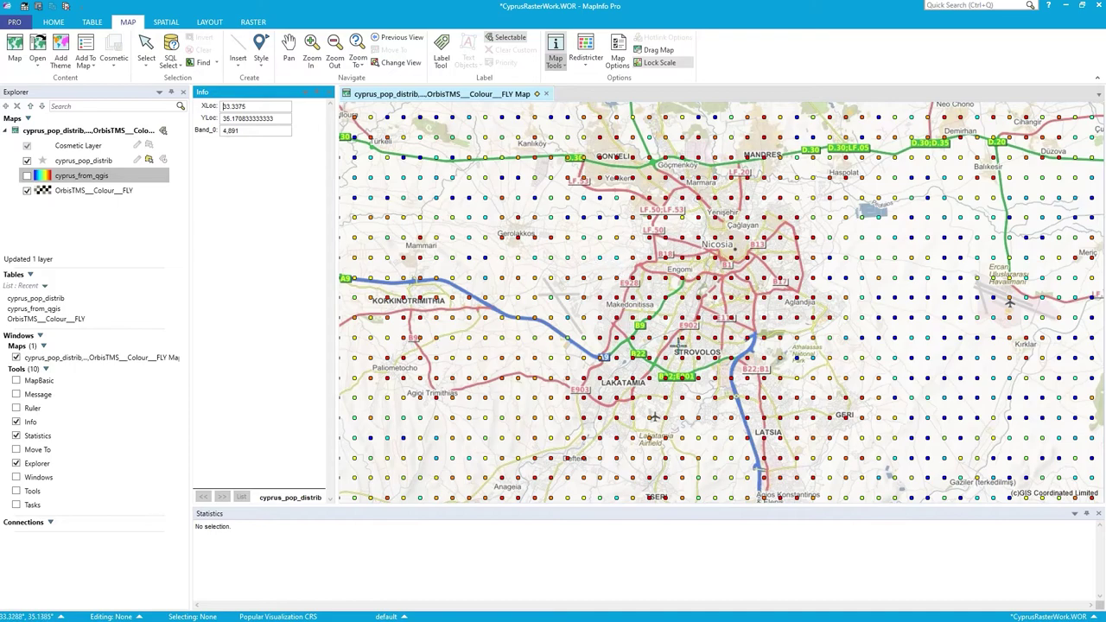
click(902, 326)
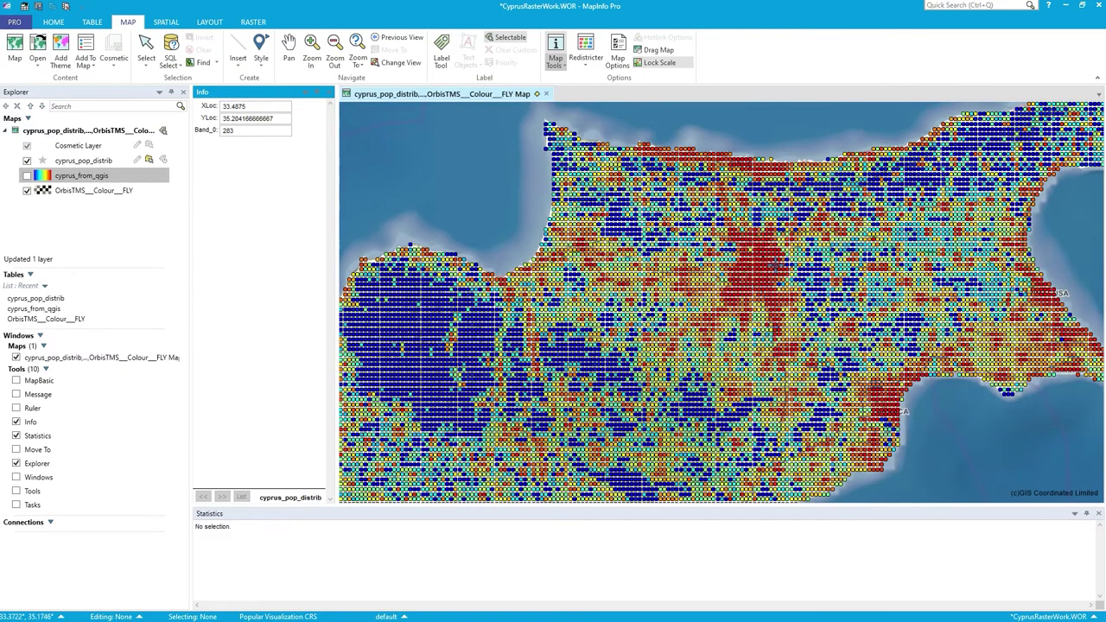
click(962, 208)
scroll(962, 208, down, 2)
scroll(801, 287, up, 2)
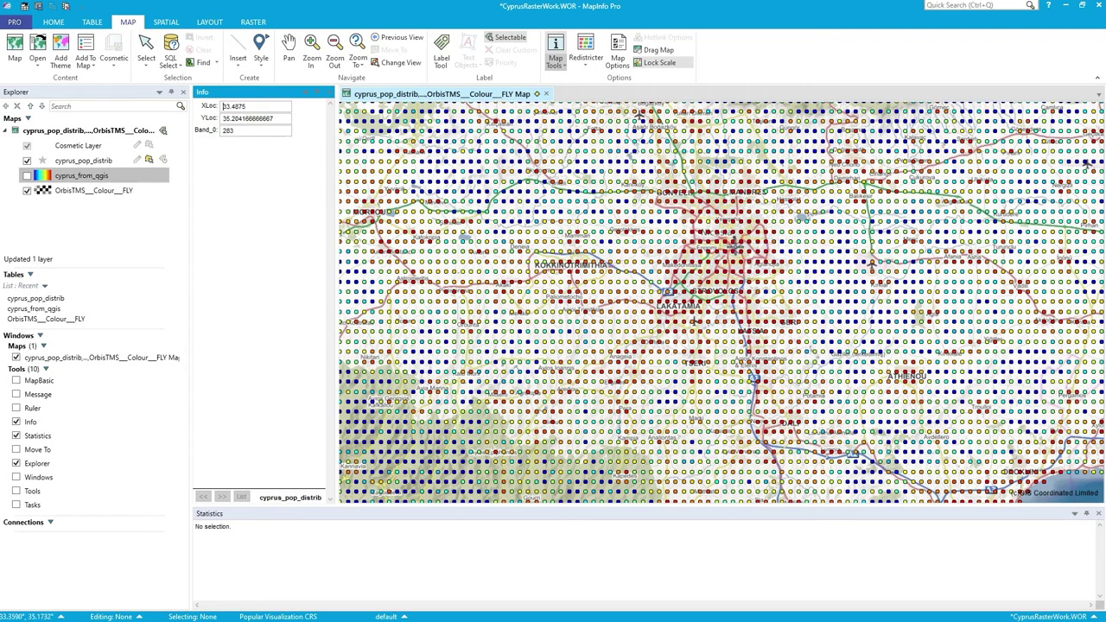
Switch to Radius Selection and enlarge the Statistics window.
click(147, 66)
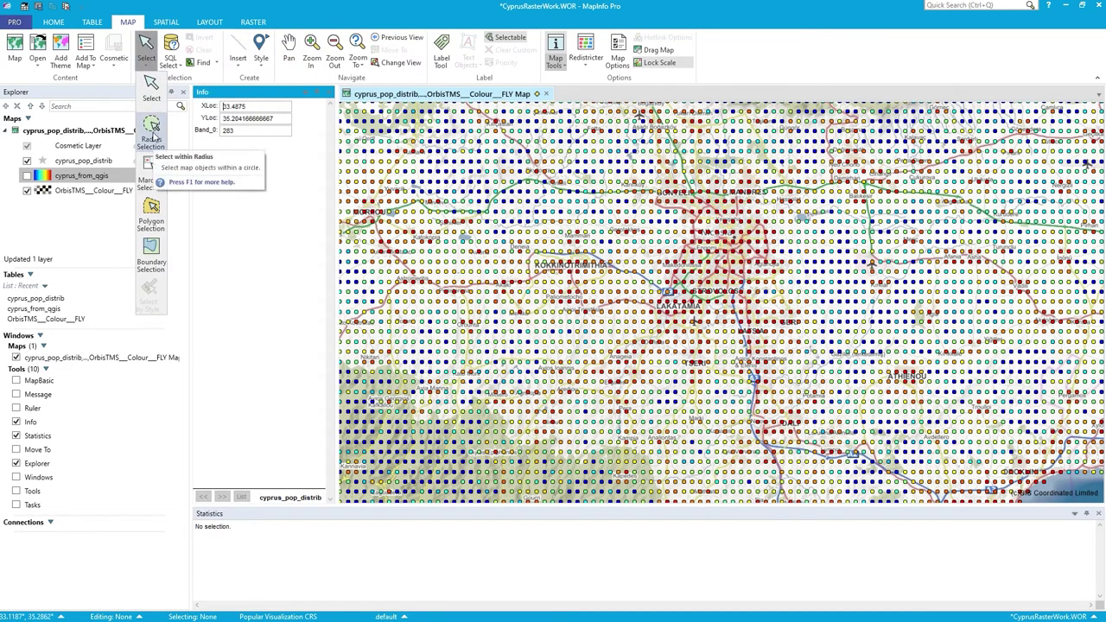
click(153, 156)
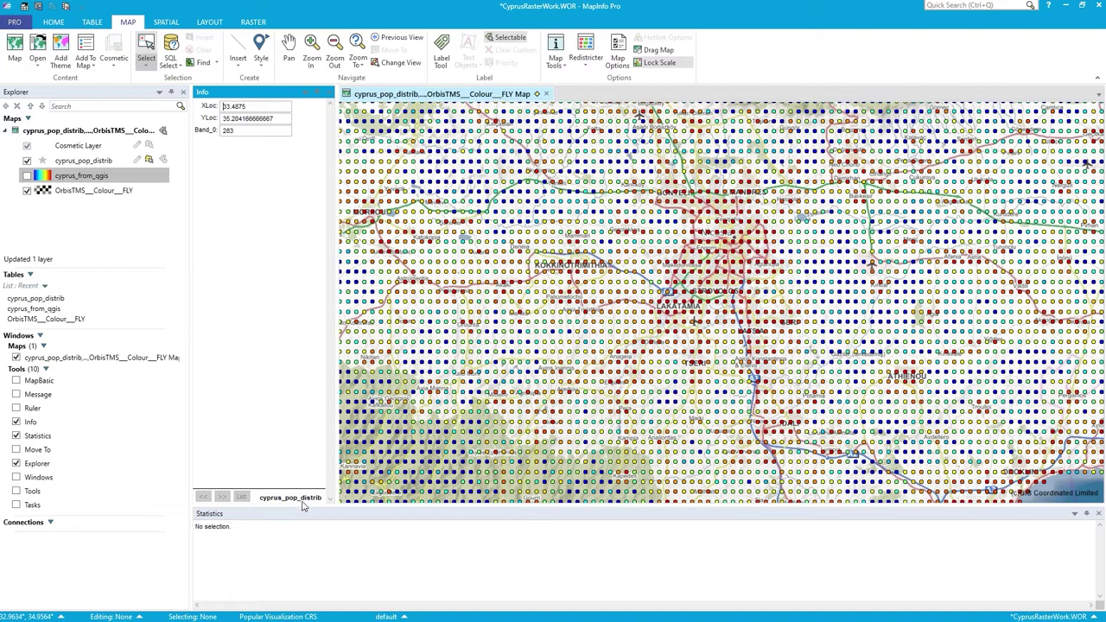
drag(306, 508, 318, 446)
Radius-select 336 points around Nicosia: Band_0 sum 301,137, average 896.241.
click(684, 226)
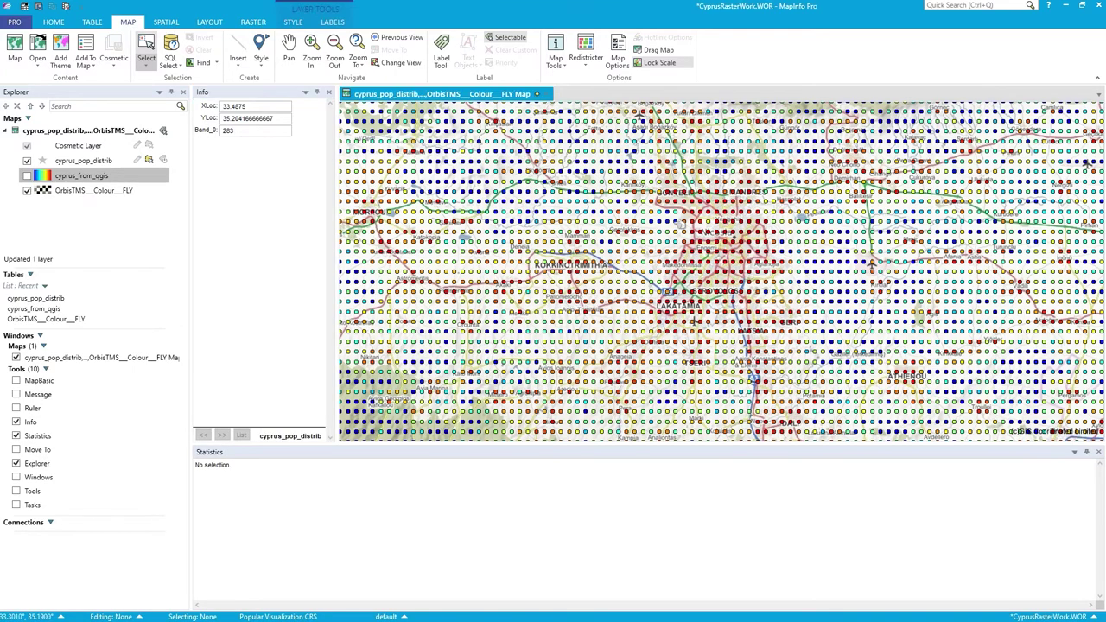
drag(629, 167, 804, 334)
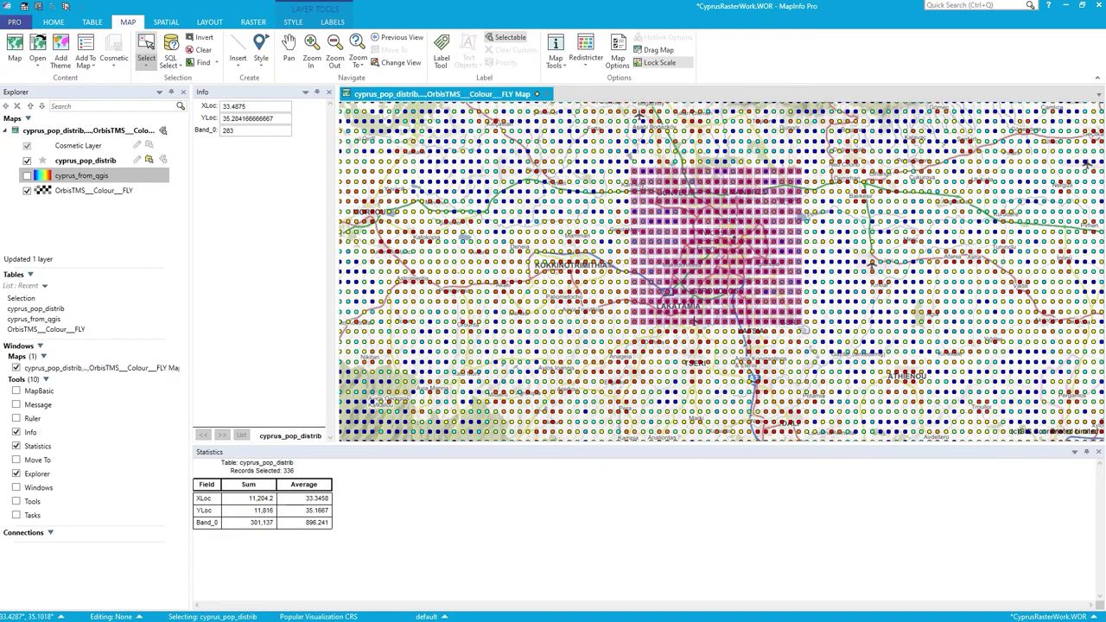
click(268, 527)
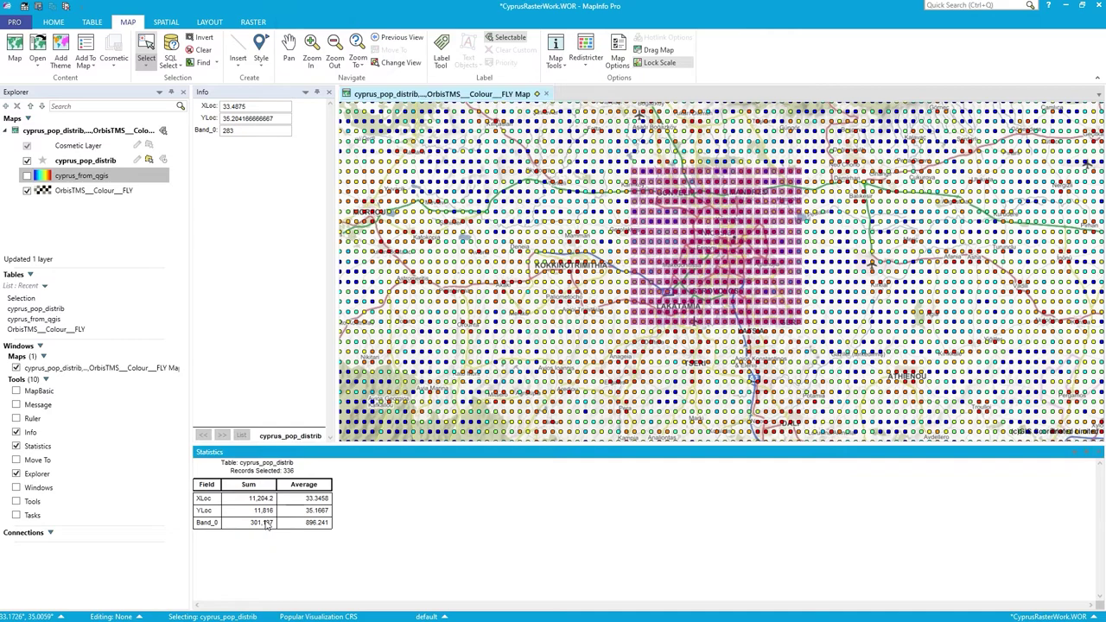